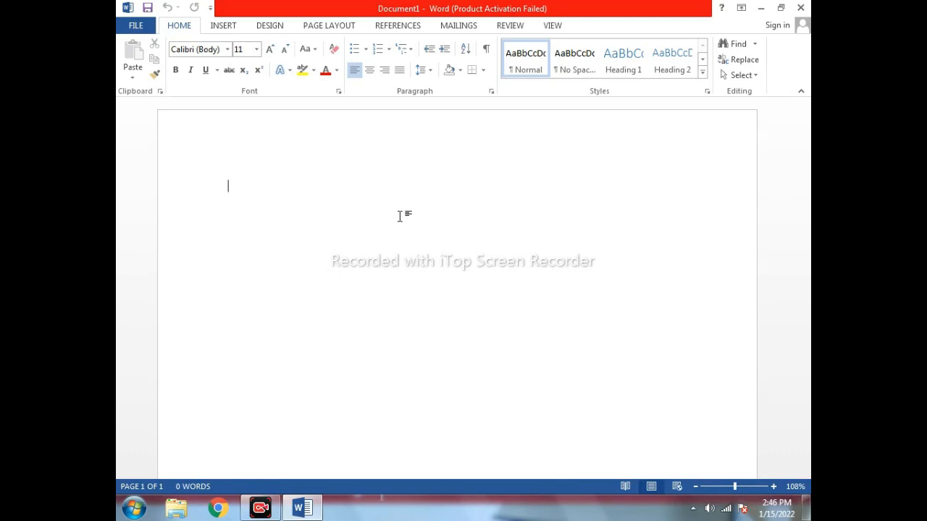
Switch the blank Document1 to the MAILINGS ribbon tab.
click(466, 25)
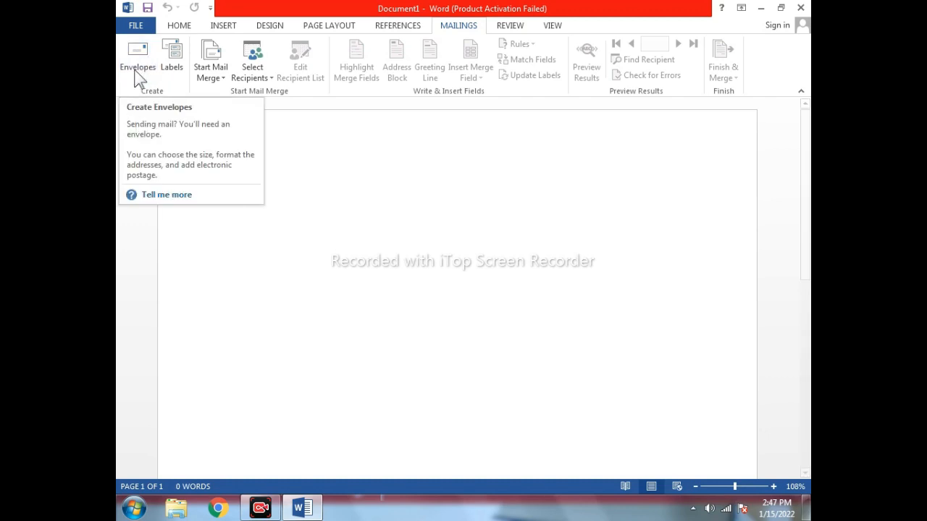
Start an envelope and enter the recipient's name and village address as the delivery address.
click(142, 55)
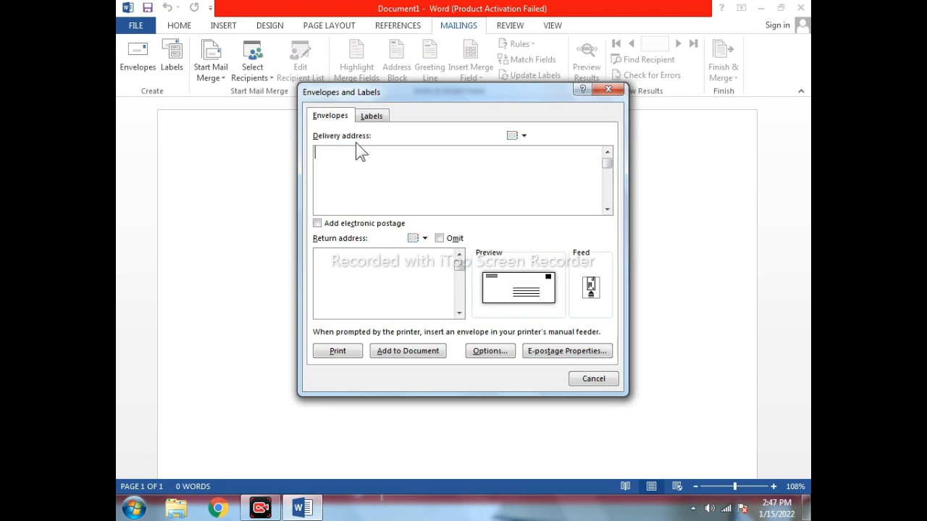
key(Return)
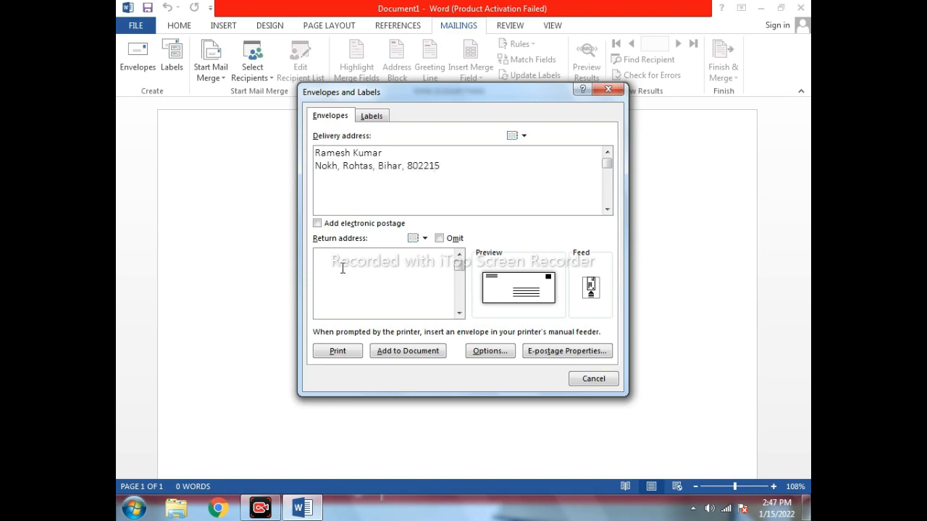
Decline electronic postage and enter the sender's name and address as the return address.
click(317, 223)
click(494, 291)
click(437, 262)
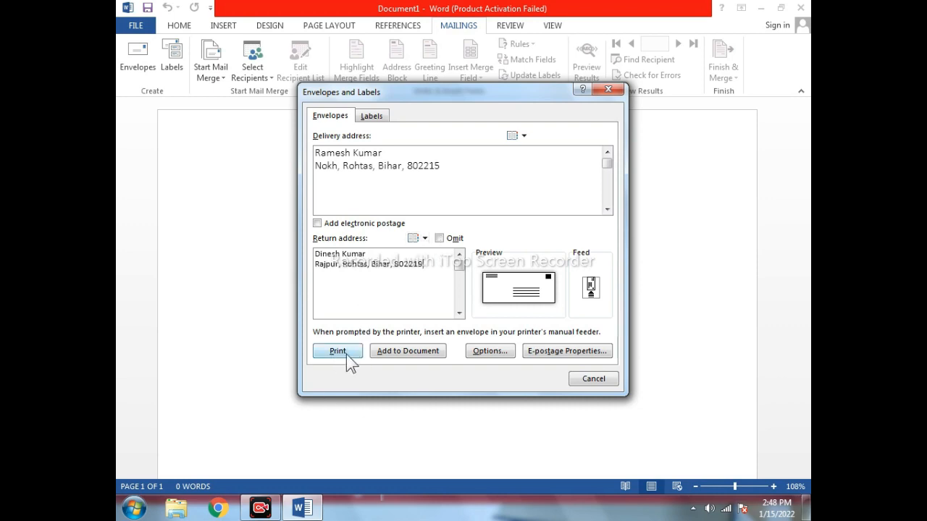
Add the envelope to the document, saving the return address as the default.
click(419, 355)
click(443, 292)
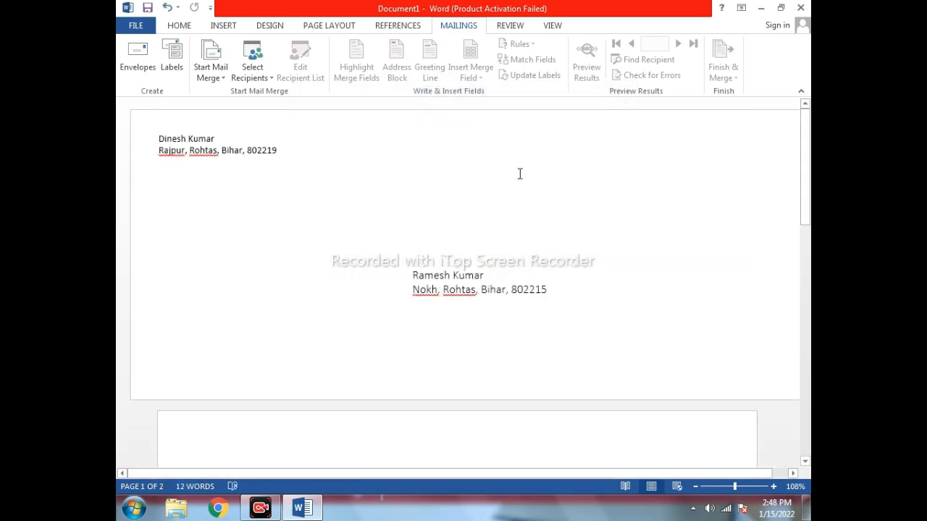
drag(803, 196, 805, 135)
Correct the village spelling in the recipient's address by appending 'a'.
drag(157, 136, 292, 149)
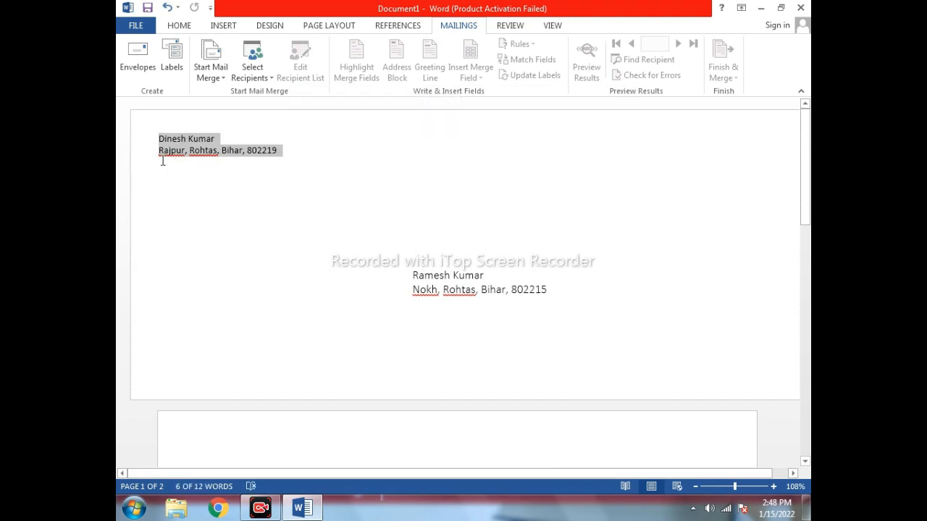
drag(412, 276, 495, 276)
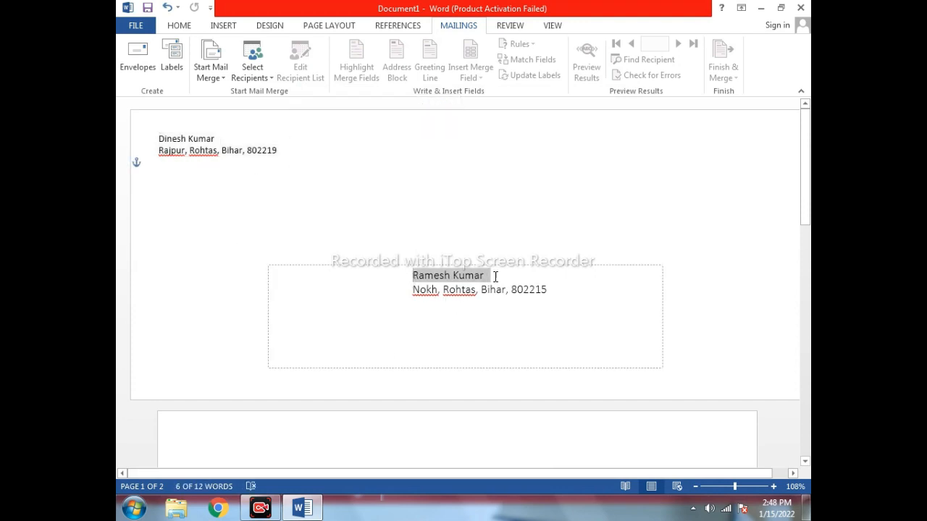
click(439, 291)
text(a,)
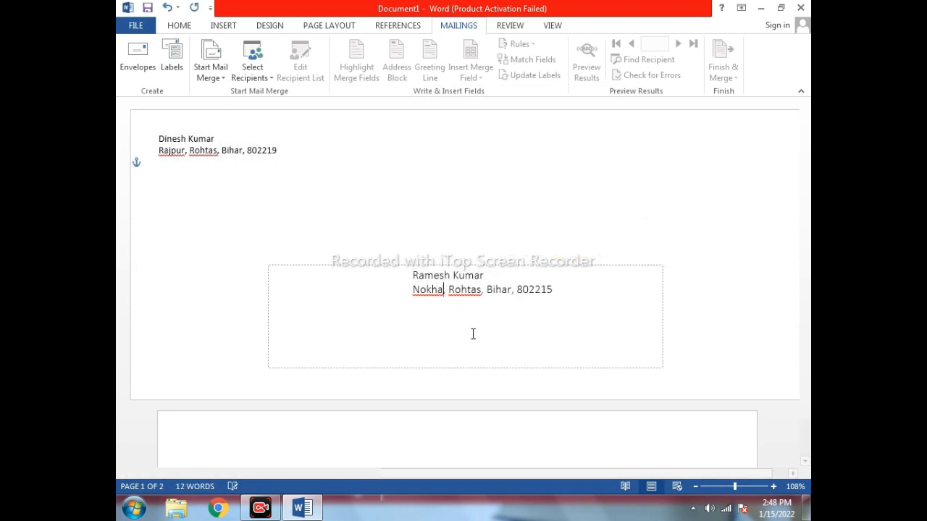
click(507, 201)
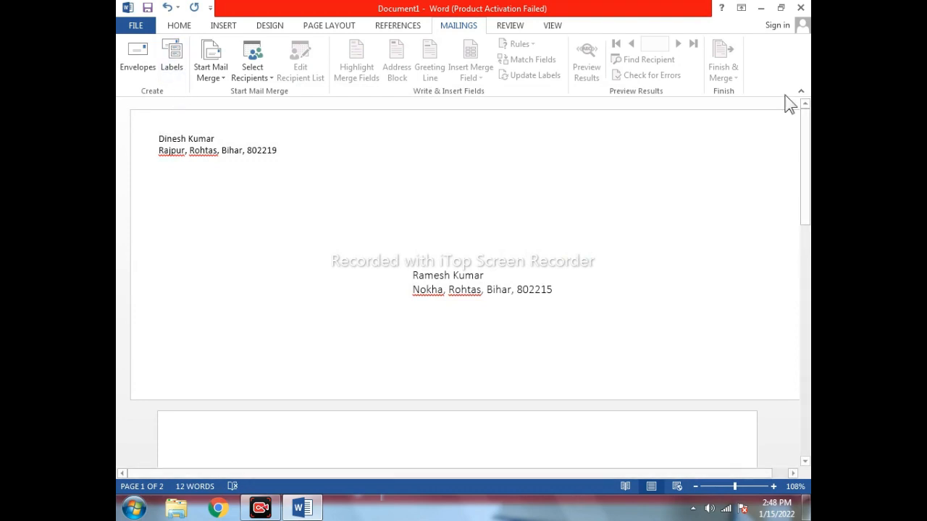
Cancel closing the document and bring up the Labels setup for the recipient address.
click(801, 9)
click(521, 283)
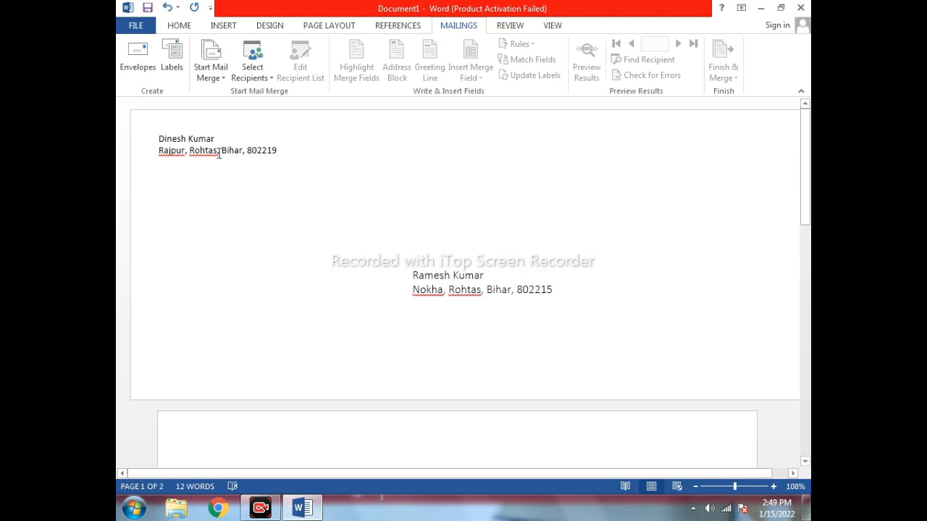
click(166, 55)
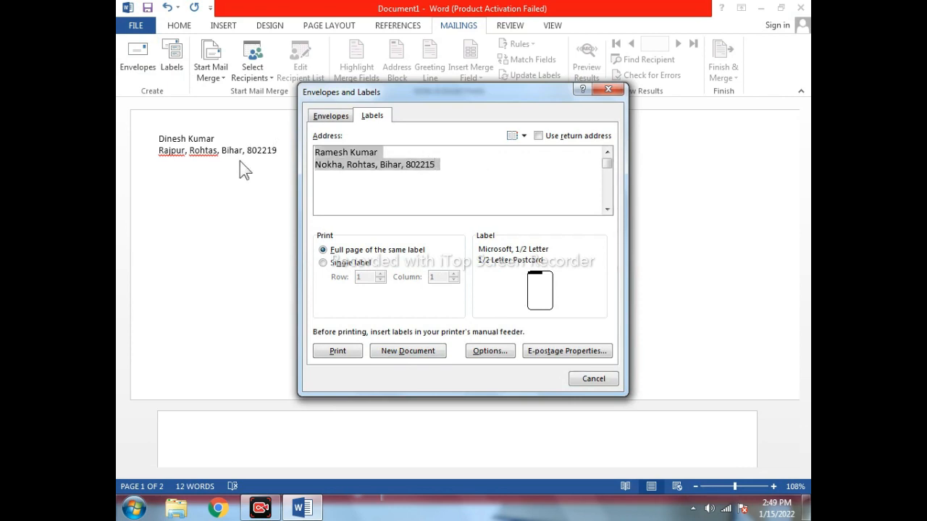
Shorten the recipient's first name in the Labels address box.
click(346, 153)
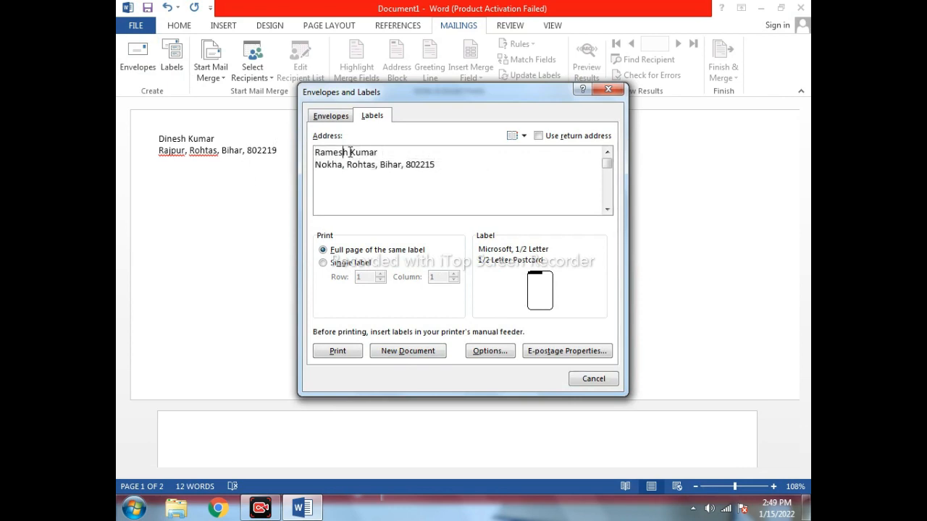
drag(350, 152, 289, 150)
text(Ram)
Generate the trial Labels2 sheet, then close it with Don't Save.
click(408, 351)
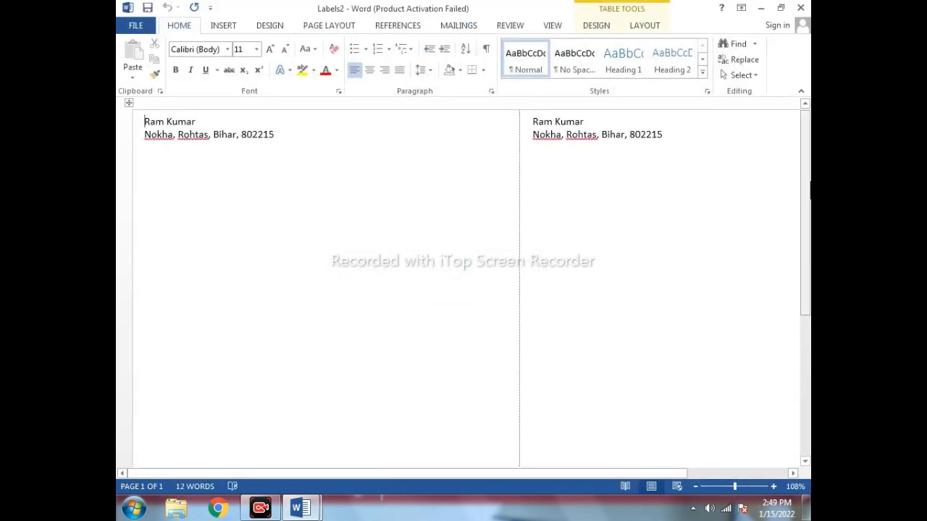
drag(801, 186, 806, 161)
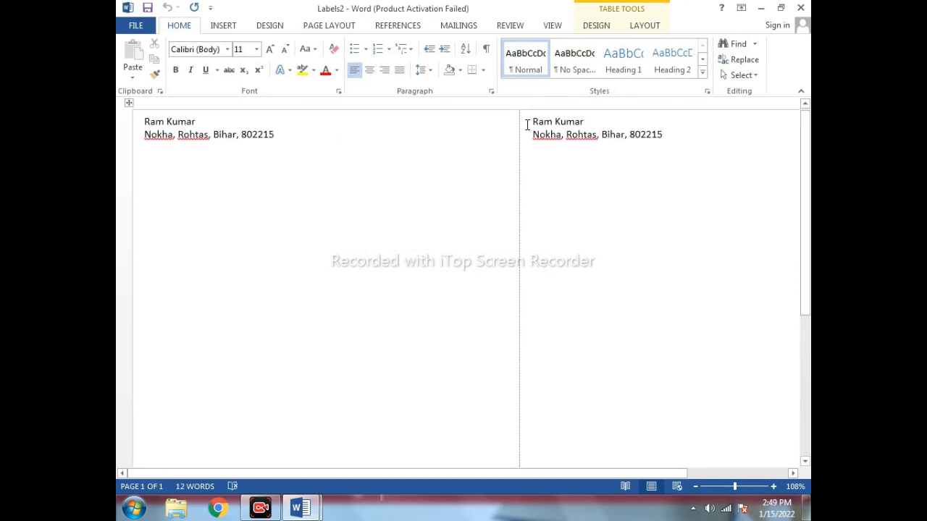
click(800, 8)
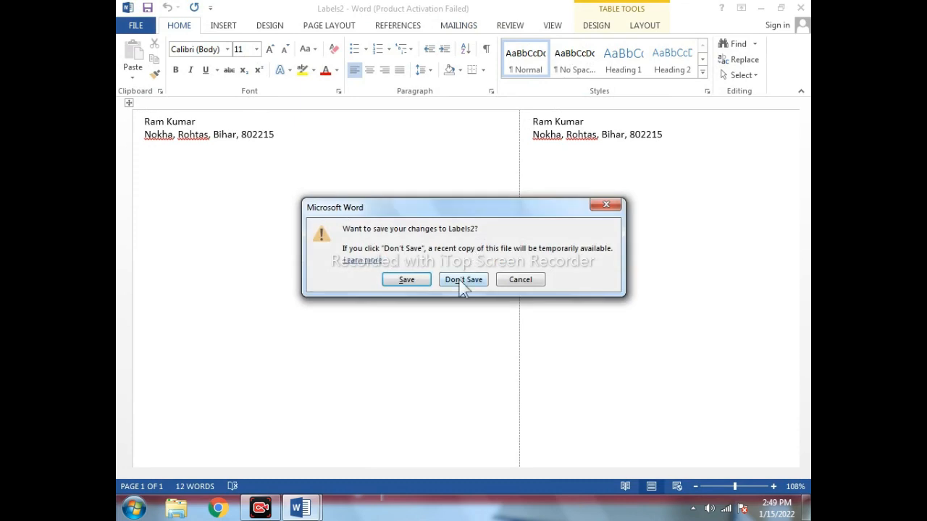
click(463, 279)
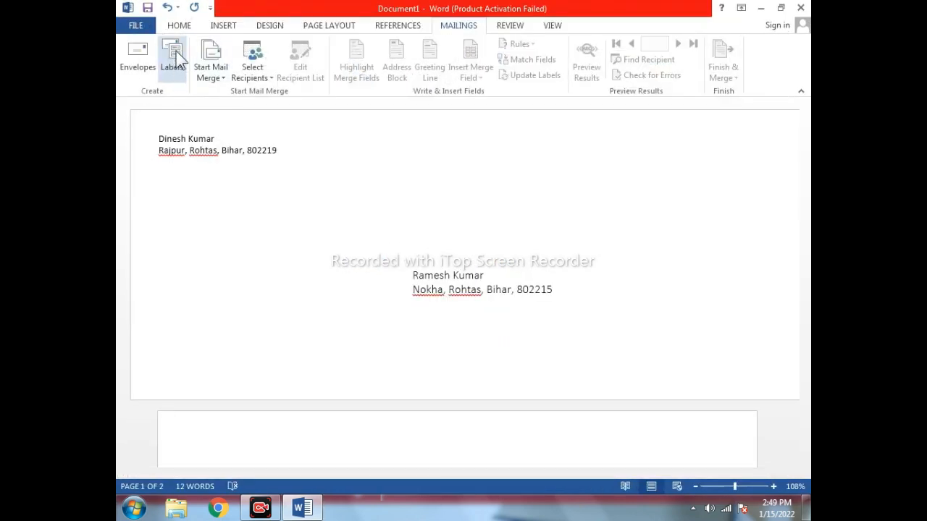
Reopen Labels and replace the recipient's first name in the address with a different name.
click(175, 62)
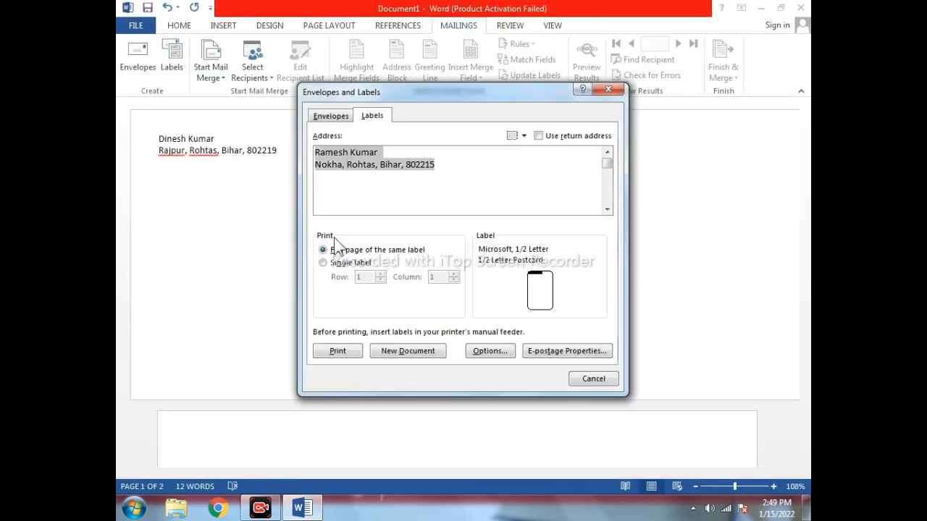
click(334, 154)
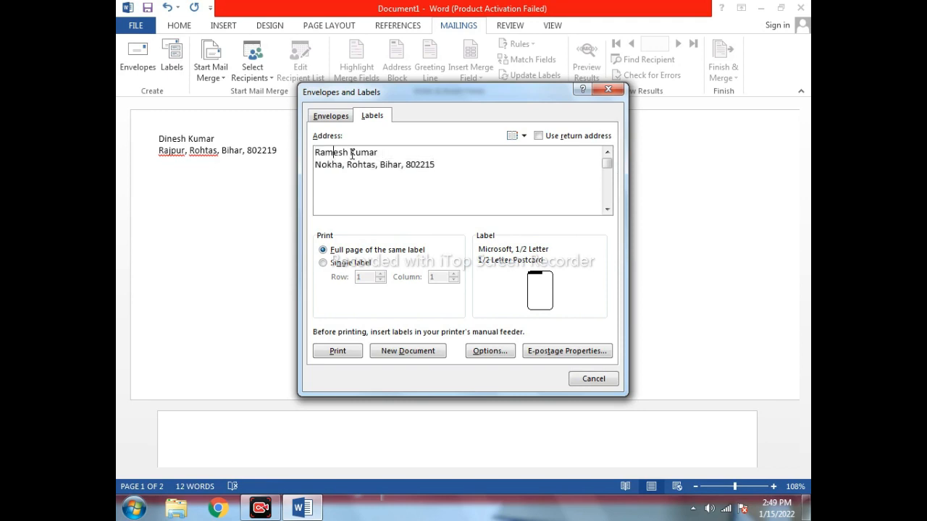
drag(351, 153, 265, 149)
text(Shyam)
Choose the Microsoft 30 Per Page label type and create the new Labels3 document.
click(485, 351)
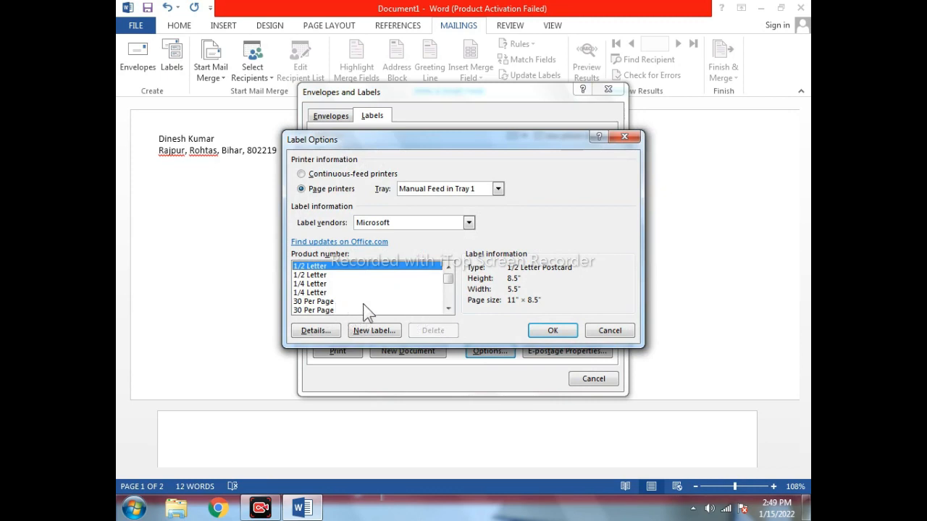
click(309, 301)
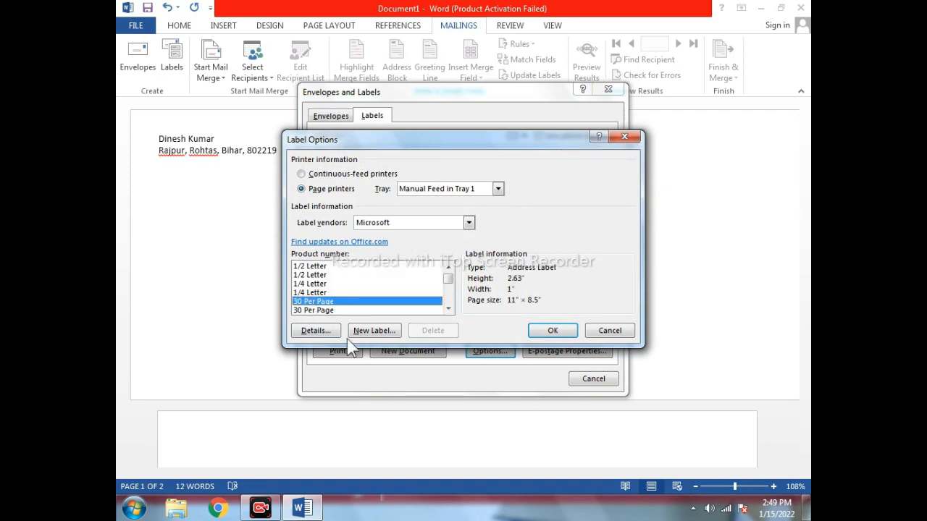
click(312, 267)
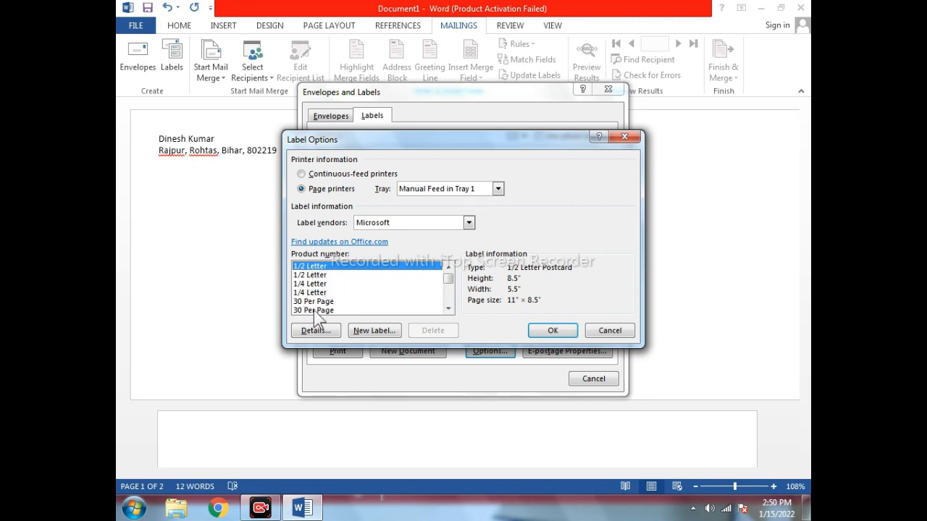
click(318, 301)
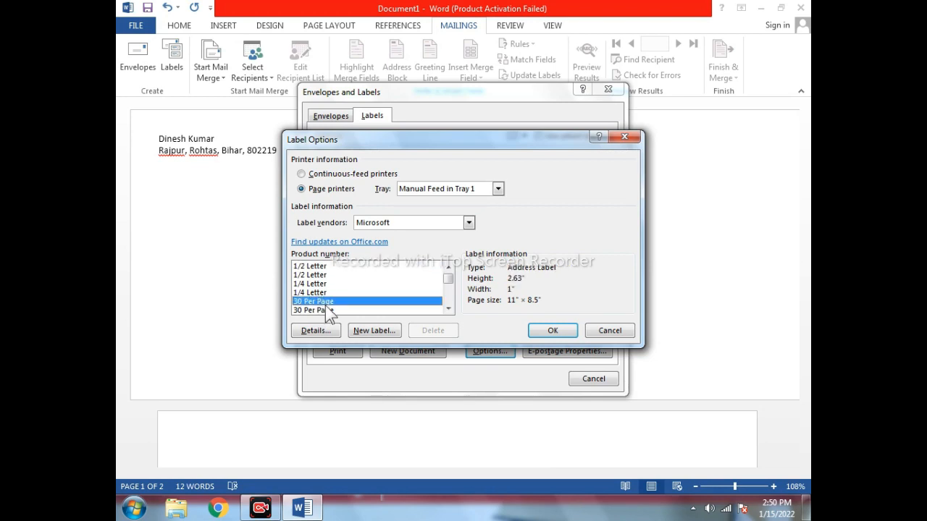
click(550, 331)
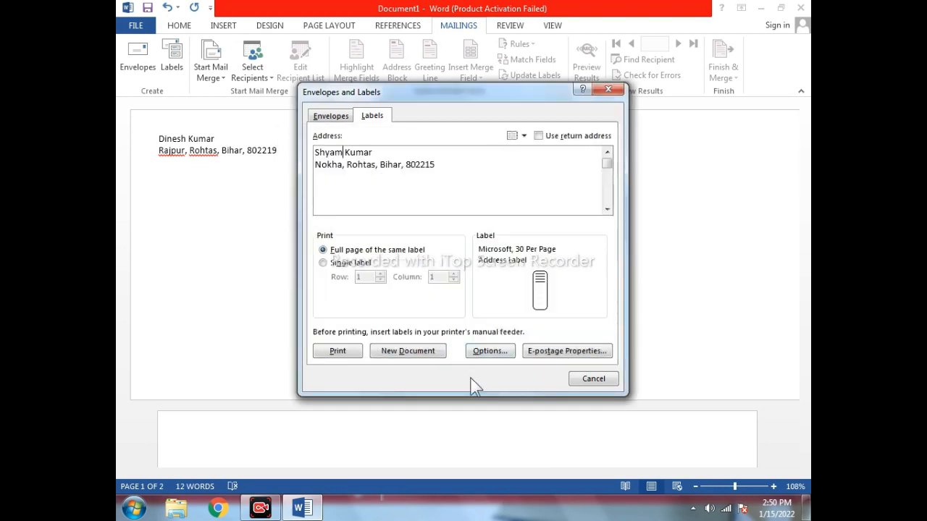
click(408, 352)
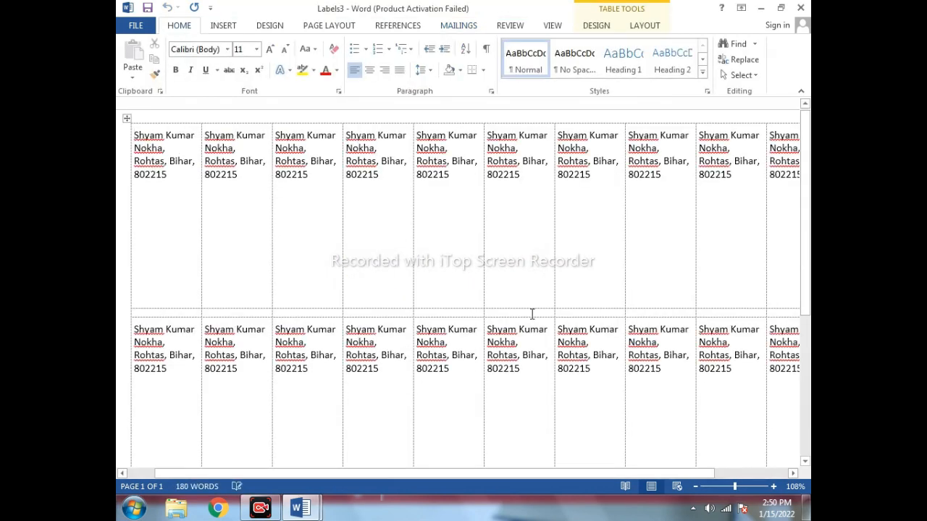
Scroll through the Labels3 sheet, then close it with Don't Save.
scroll(531, 318, down, 2)
scroll(530, 326, up, 8)
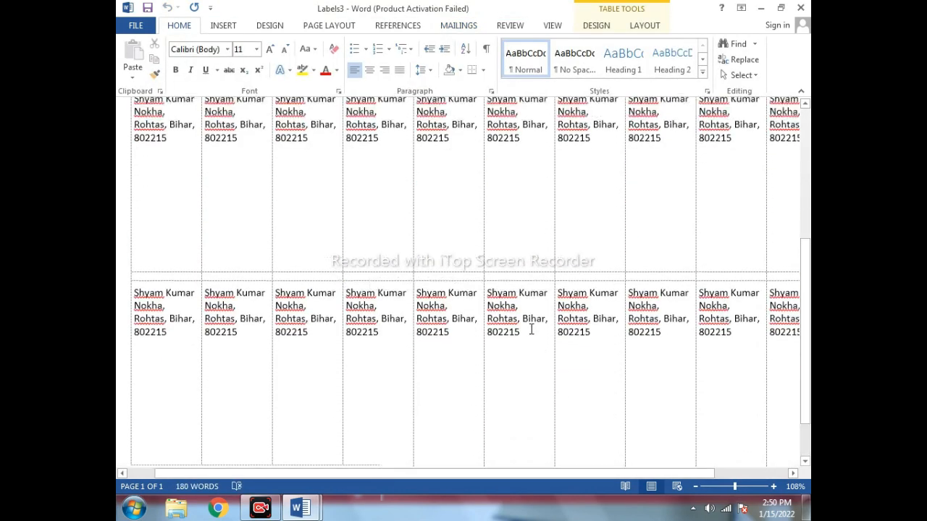
scroll(330, 190, down, 1)
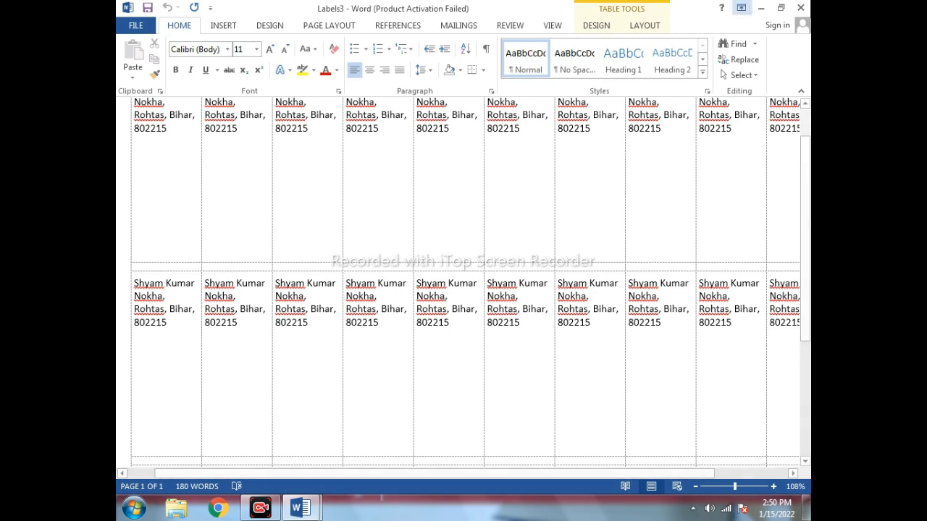
click(800, 8)
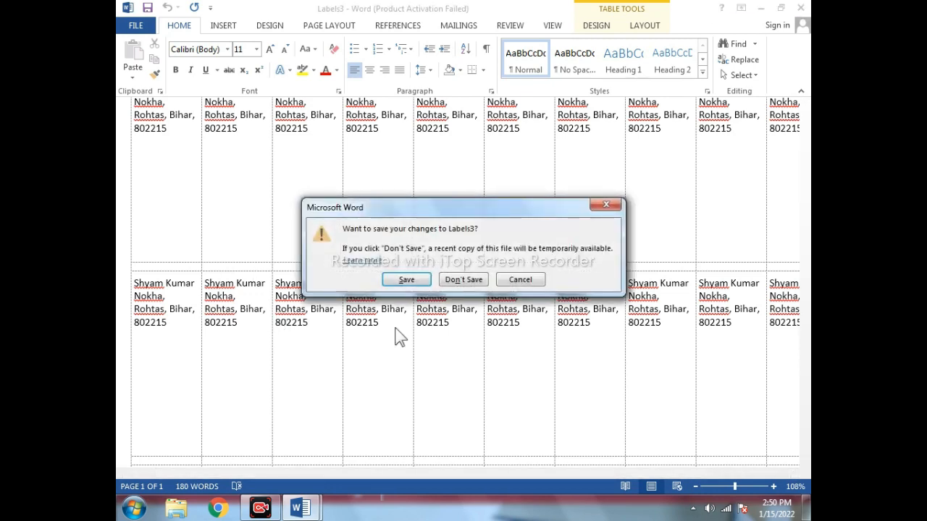
click(467, 280)
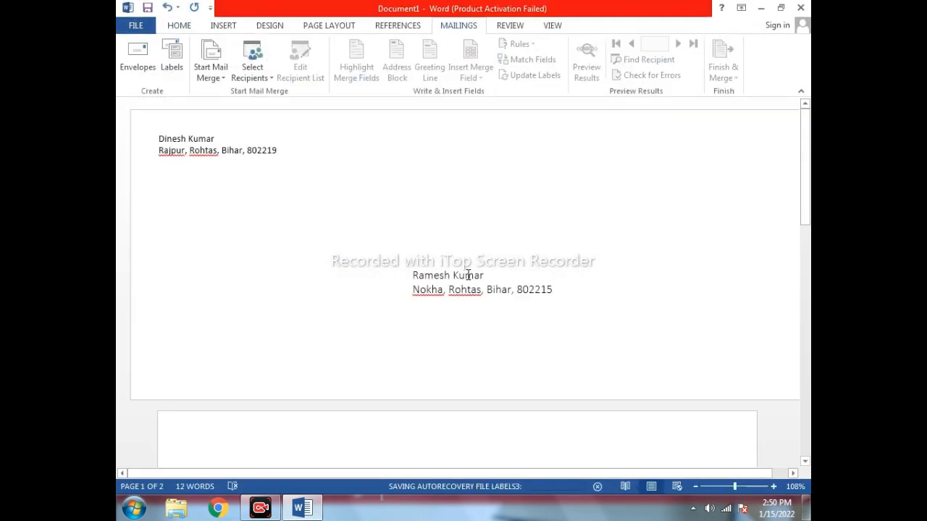
Quit Word without saving and relaunch Word 2013 from the Start menu.
click(800, 8)
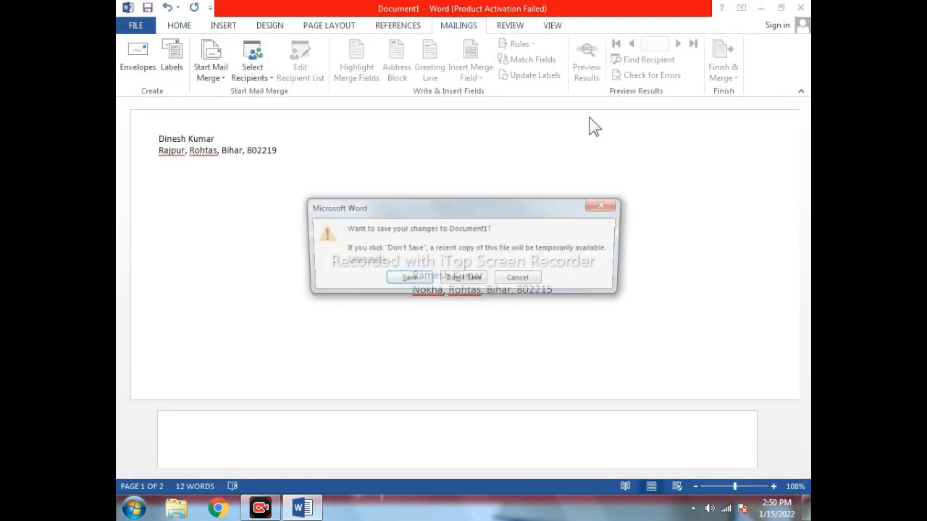
click(476, 280)
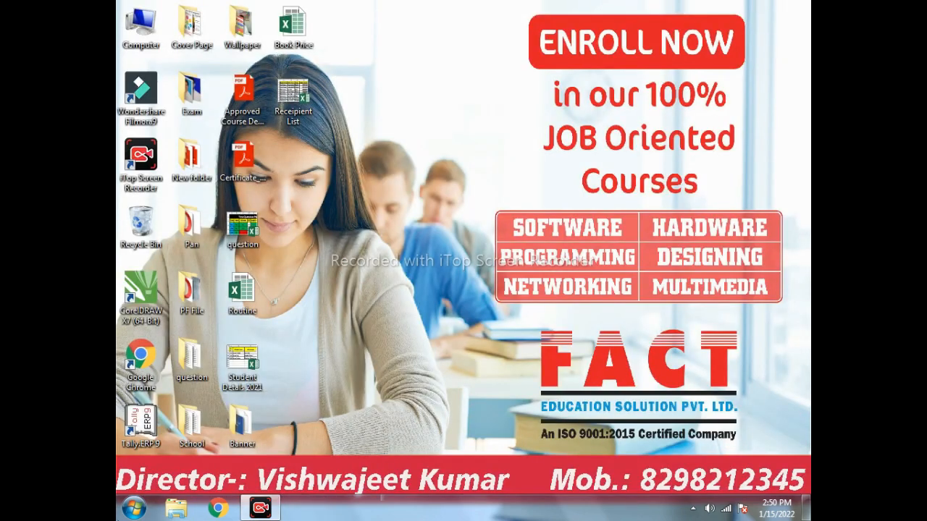
click(138, 507)
click(182, 188)
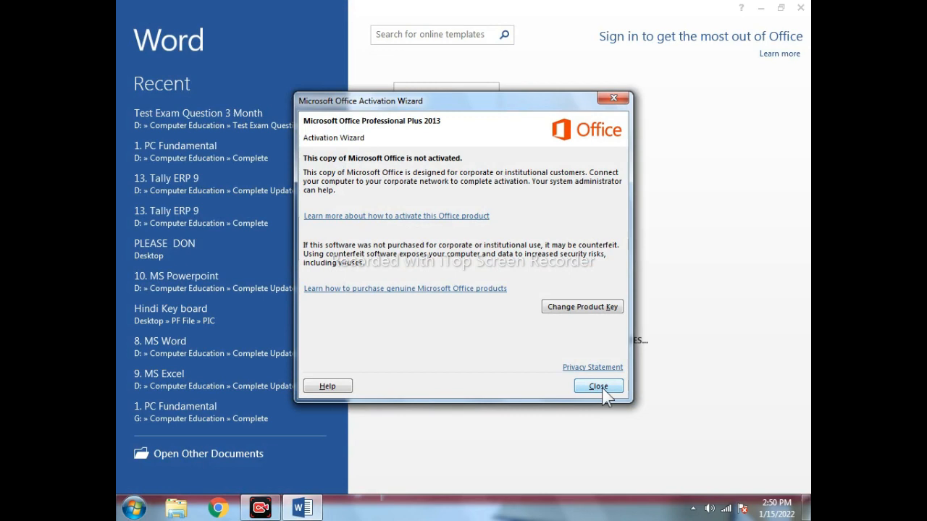
Dismiss the activation notice, create a blank document, and show the MAILINGS tools.
click(600, 386)
click(435, 122)
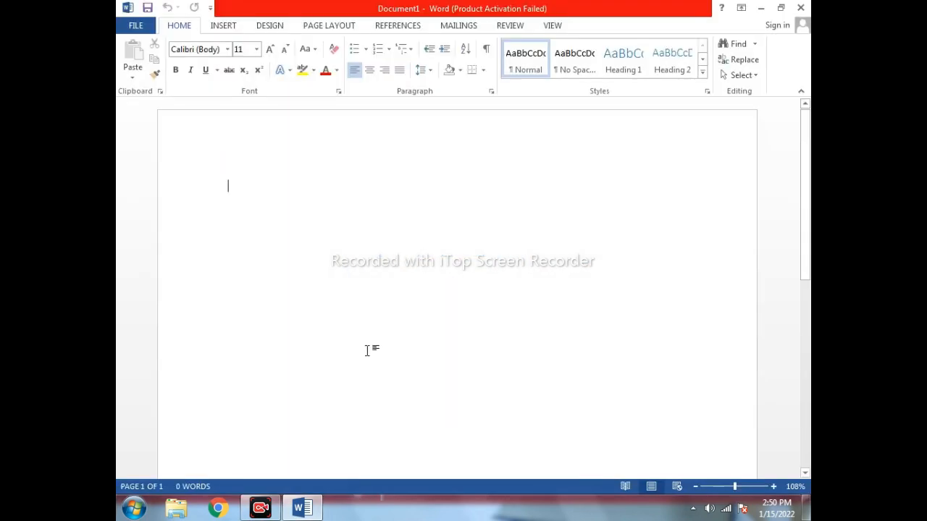
click(446, 27)
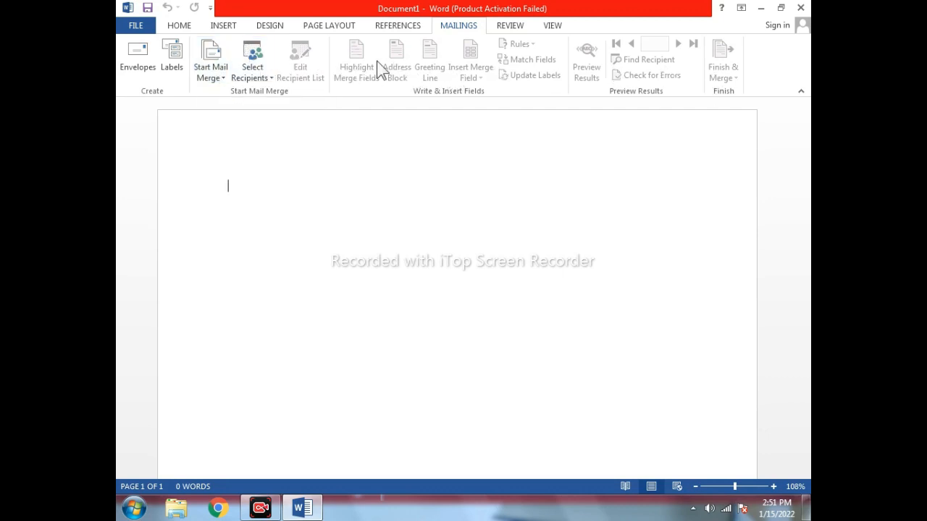
click(224, 72)
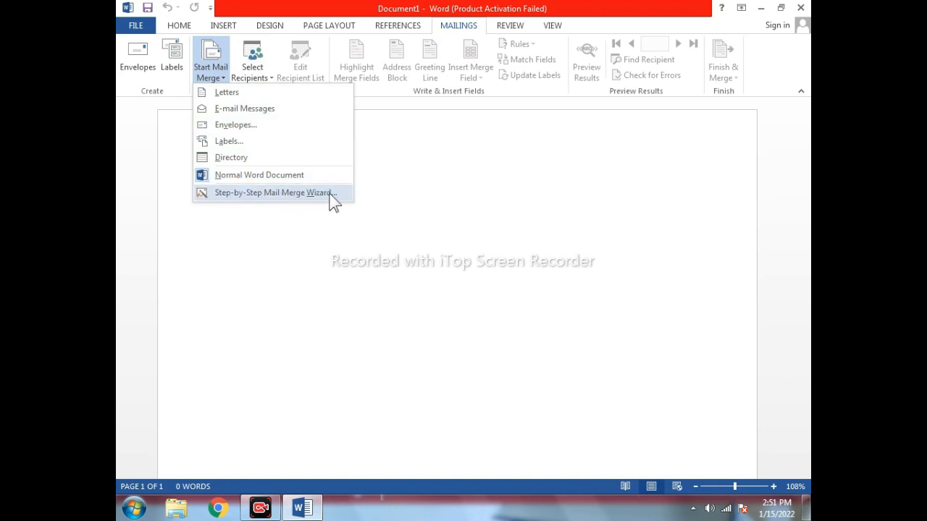
click(391, 226)
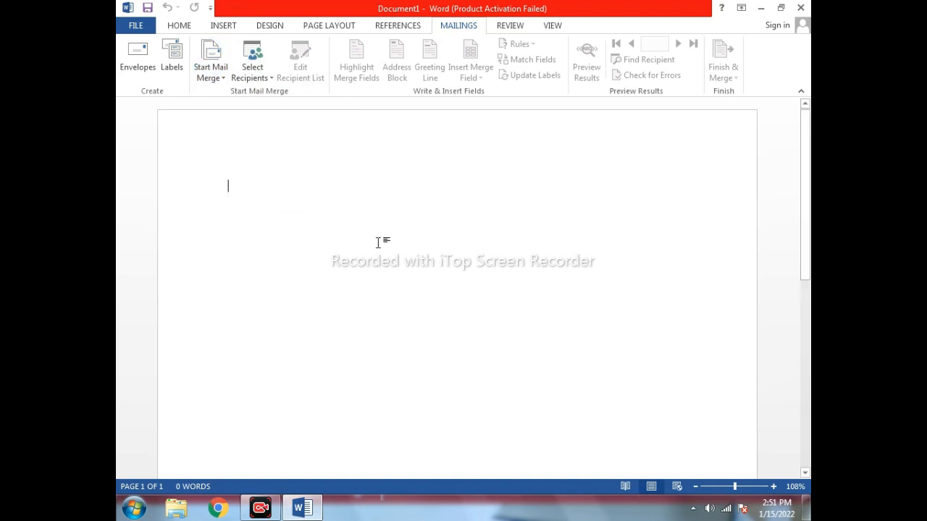
key(Return)
key(Return)
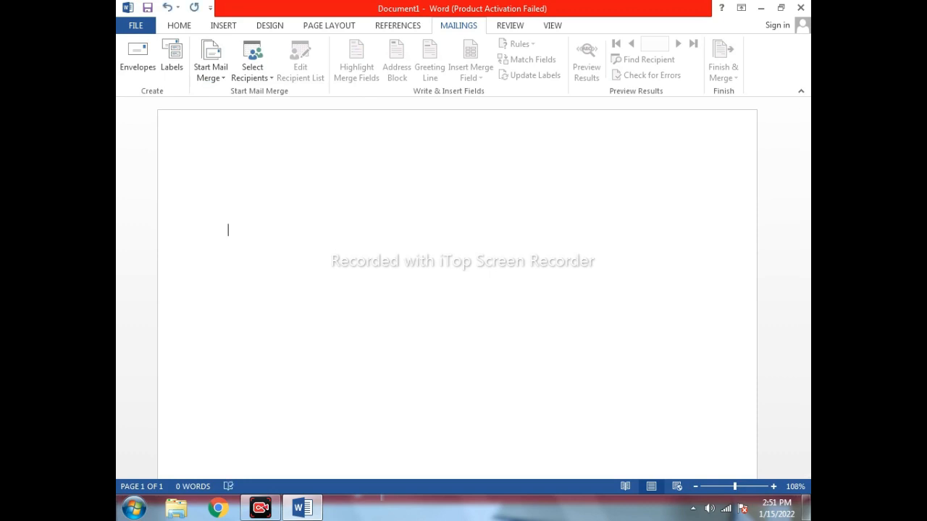
Generate a 47-word sample paragraph with =rand(1) and add a blank line above it.
text(=rand(1))
key(Return)
click(236, 220)
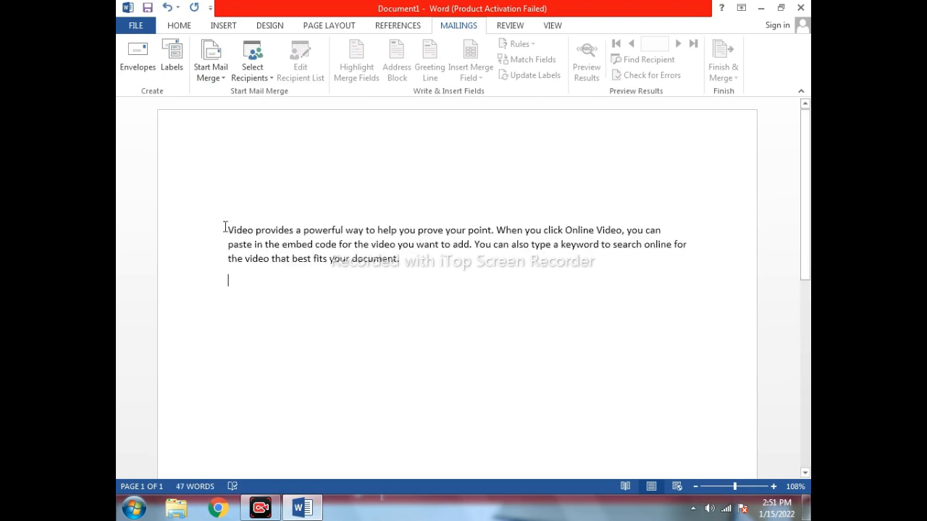
key(Return)
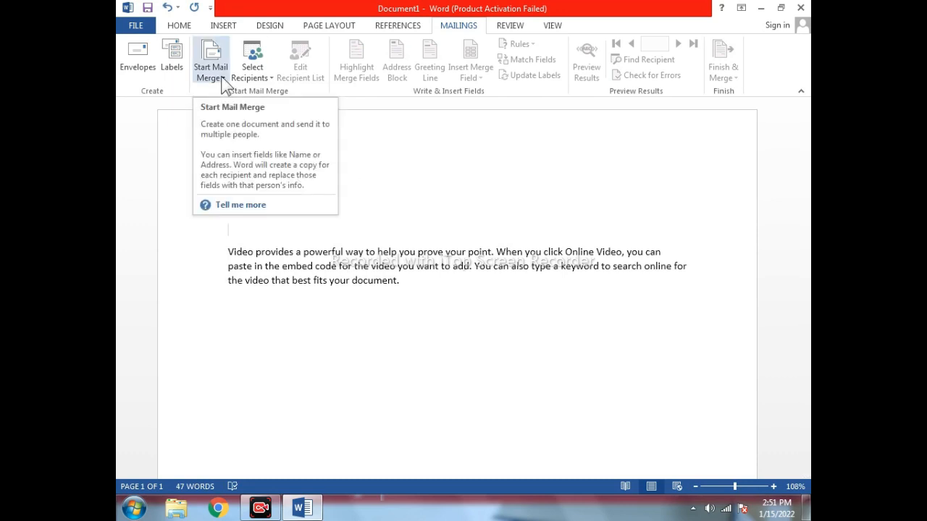
Launch the Step-by-Step Mail Merge Wizard from Start Mail Merge, with Letters as the document type.
drag(228, 251, 424, 325)
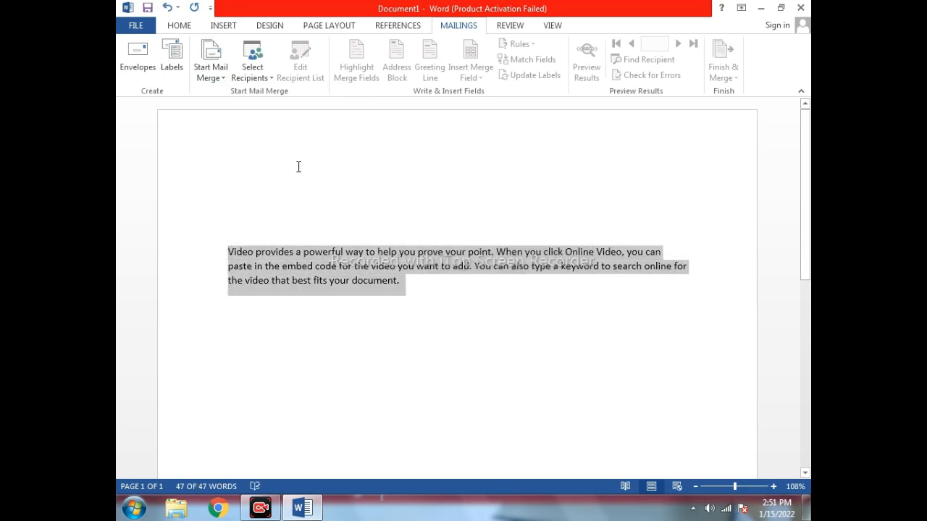
click(246, 227)
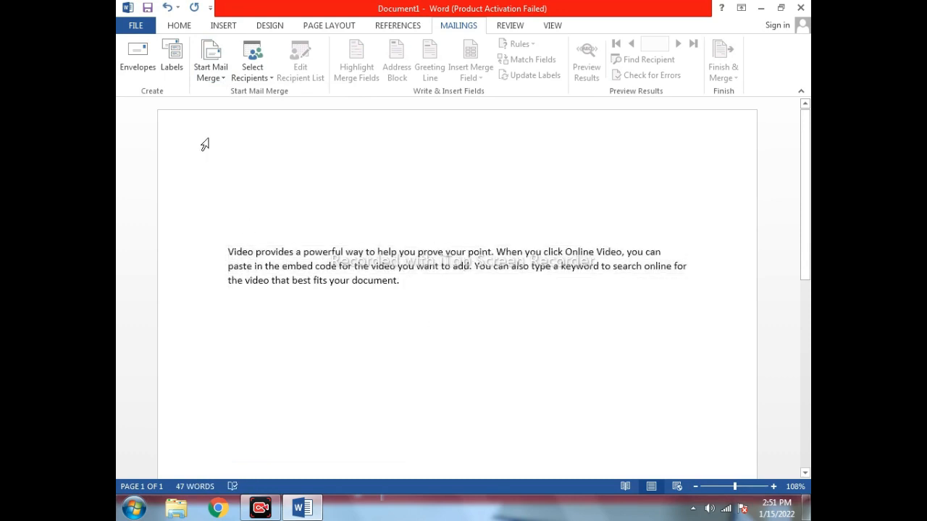
click(223, 78)
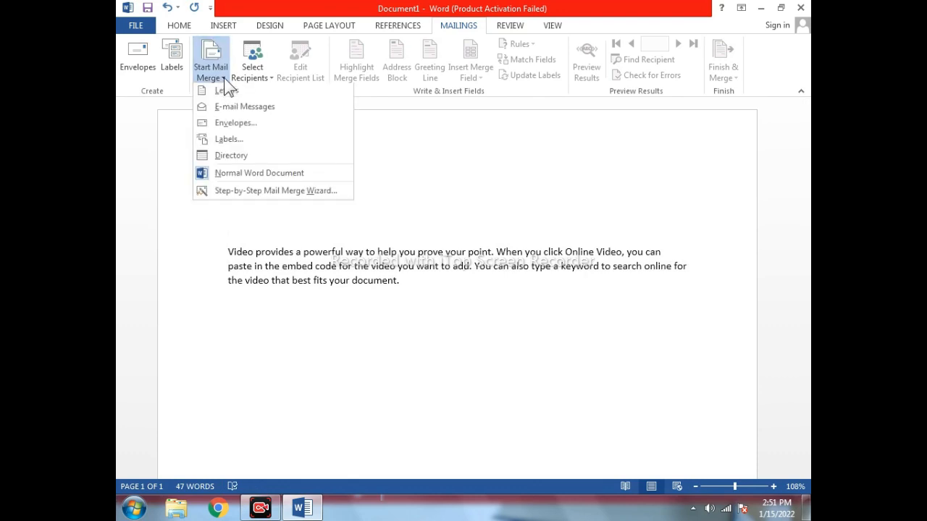
click(241, 193)
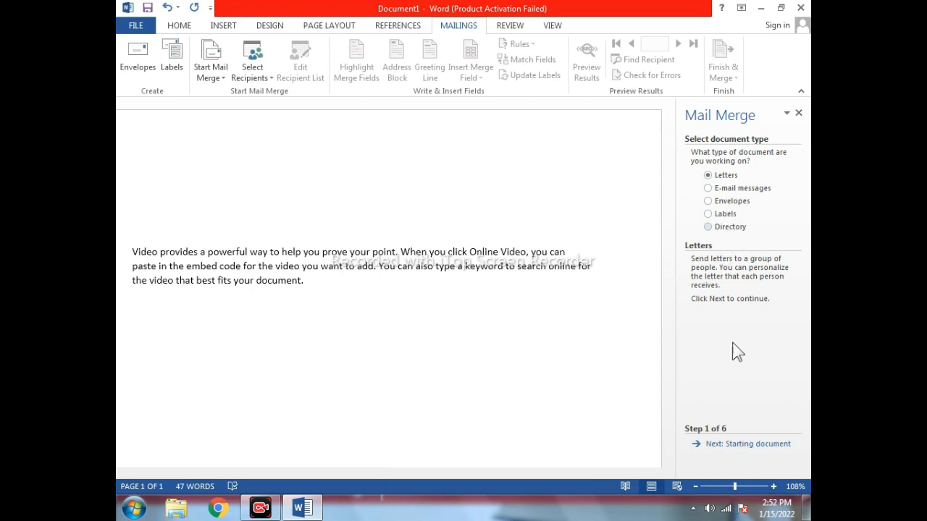
Keep 'Use the current document' as the starting document and advance to recipient selection.
click(737, 445)
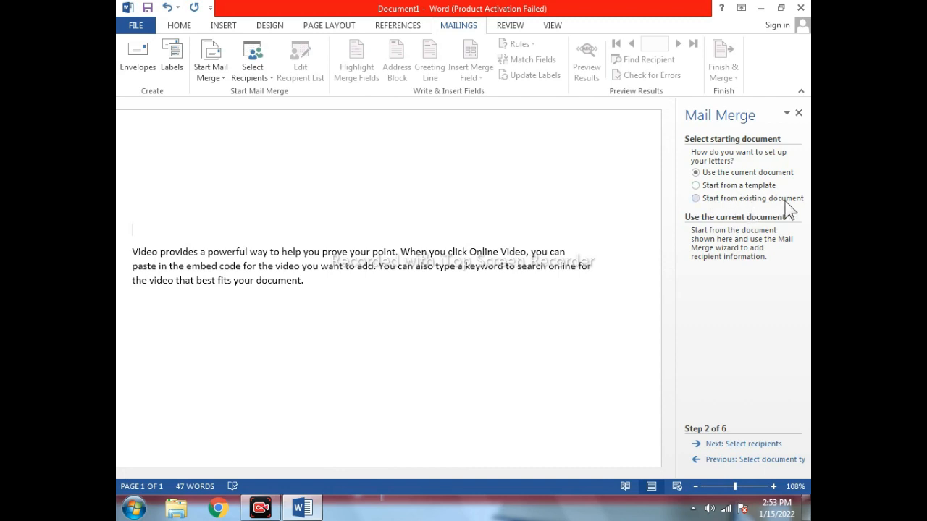
click(695, 198)
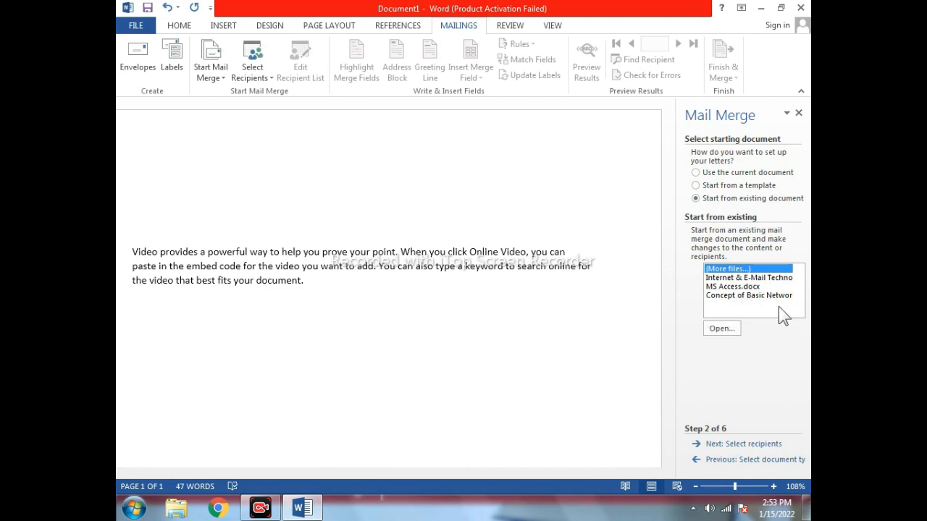
click(711, 178)
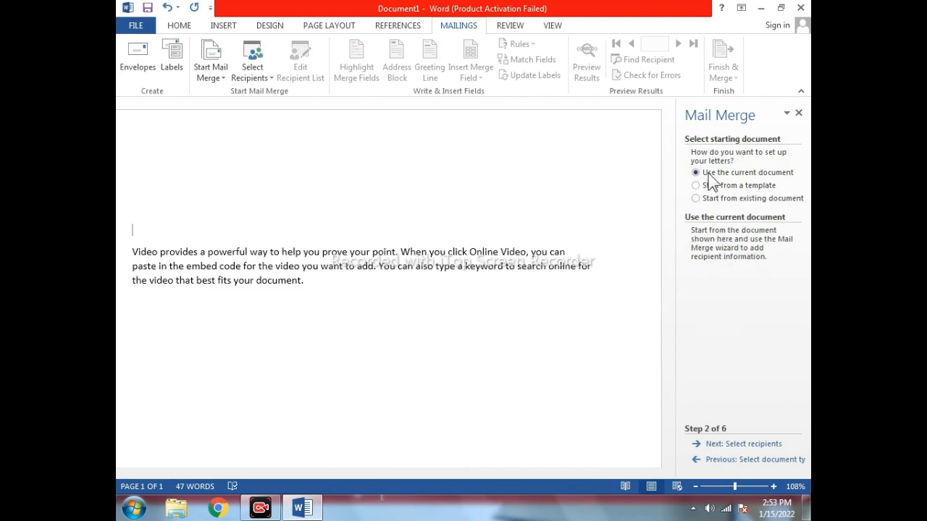
click(718, 445)
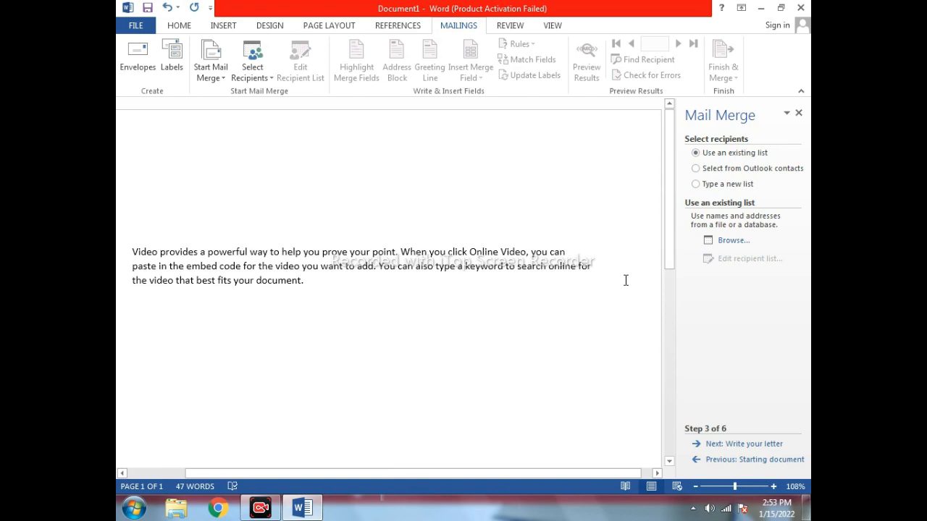
Start a new address list and enter the first recipient: title Mr, with first and last name.
click(717, 186)
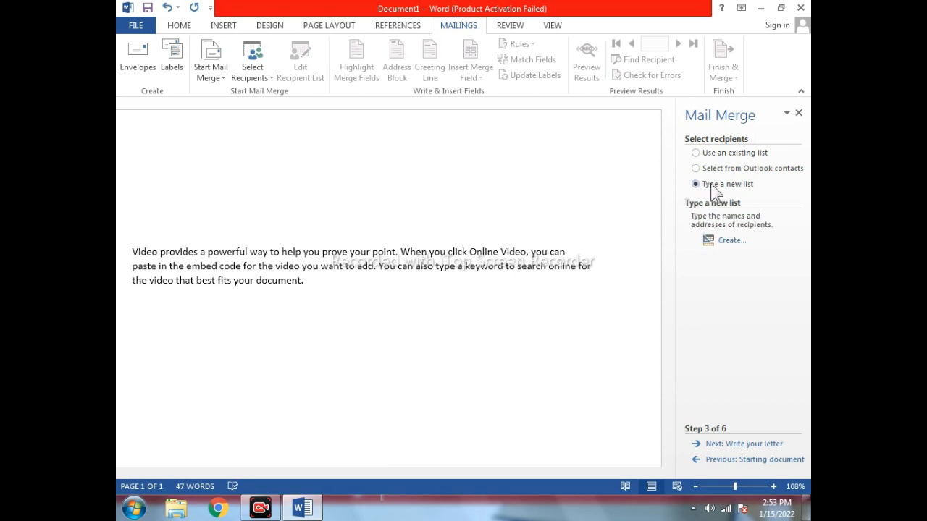
click(722, 245)
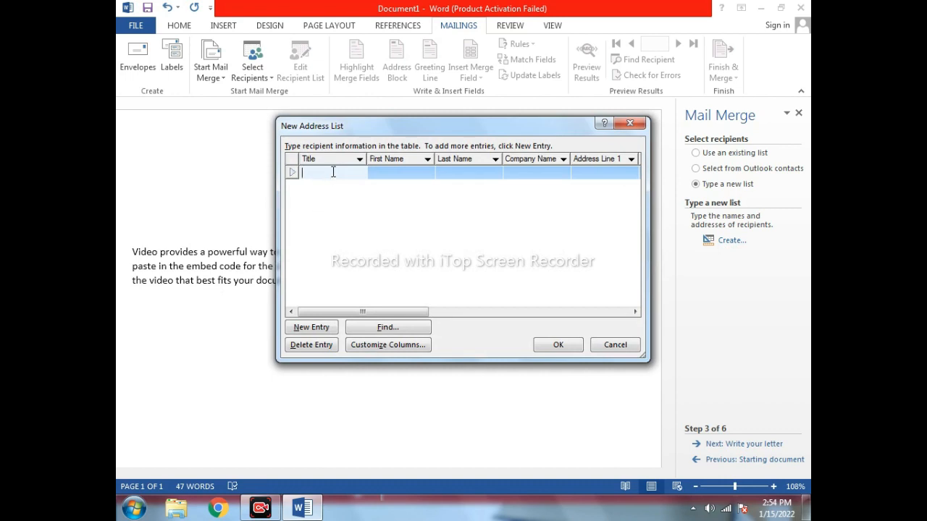
text(Mr)
key(Tab)
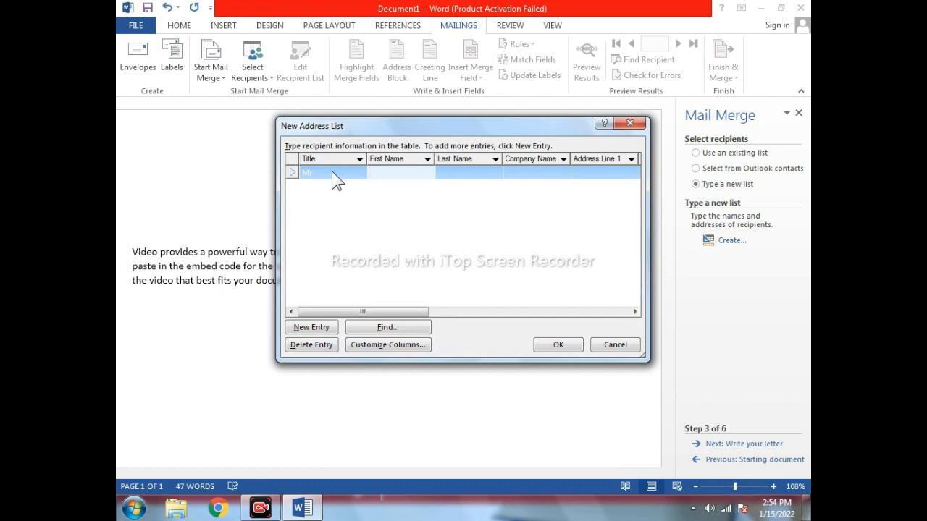
key(Tab)
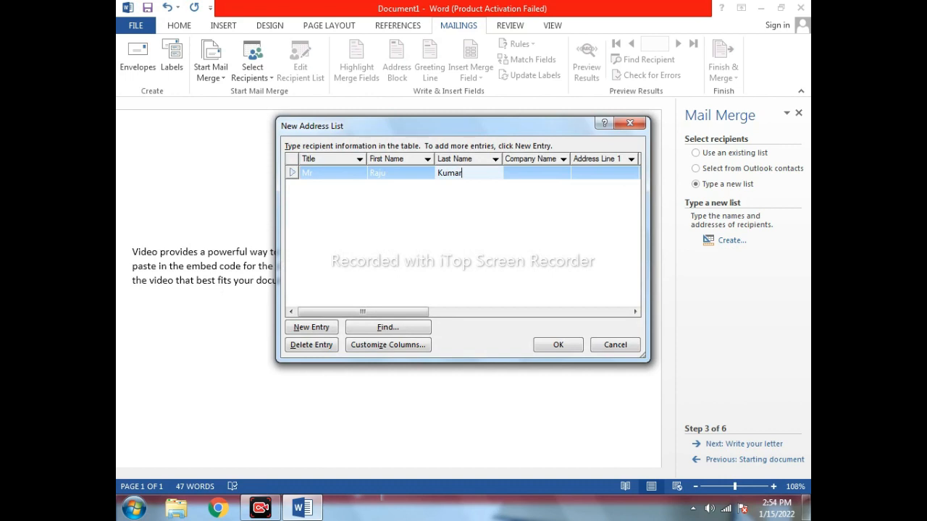
drag(383, 313, 362, 311)
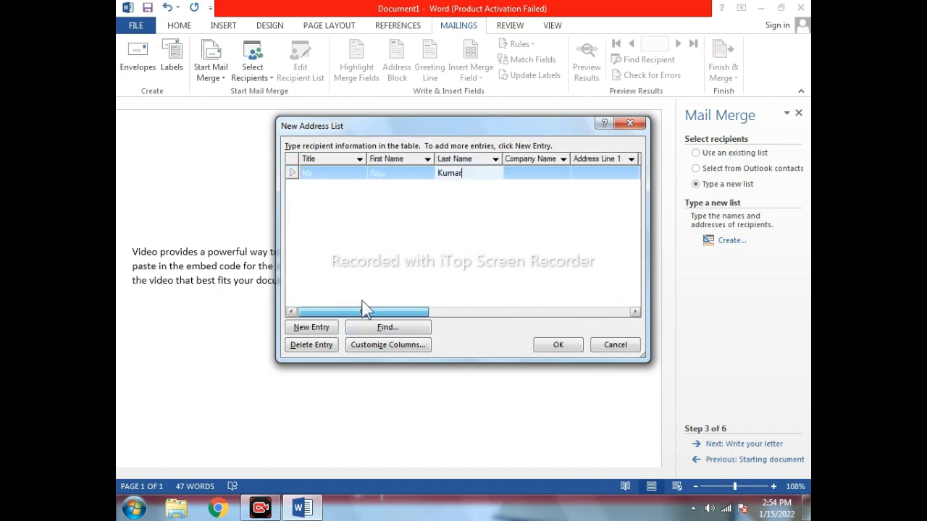
Add a second recipient row with title Ms and the recipient's first and last name.
click(310, 329)
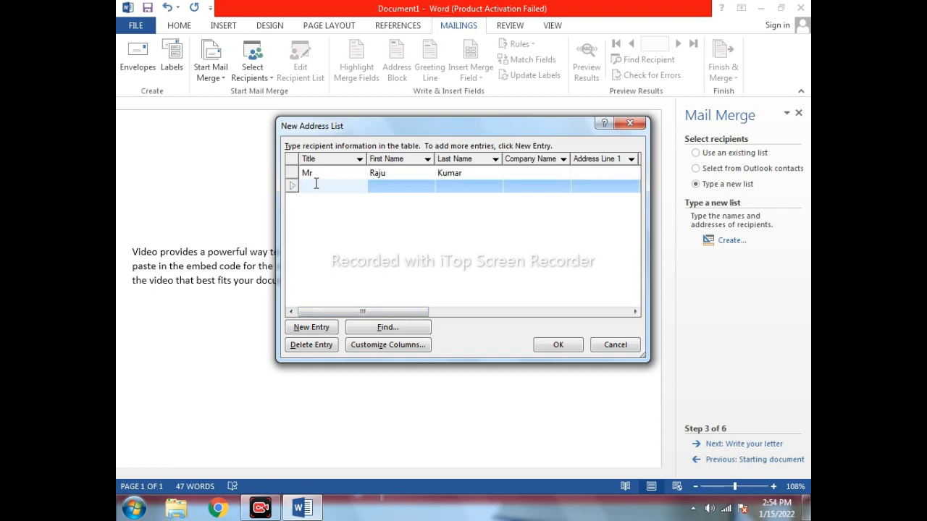
text(Ms)
key(Tab)
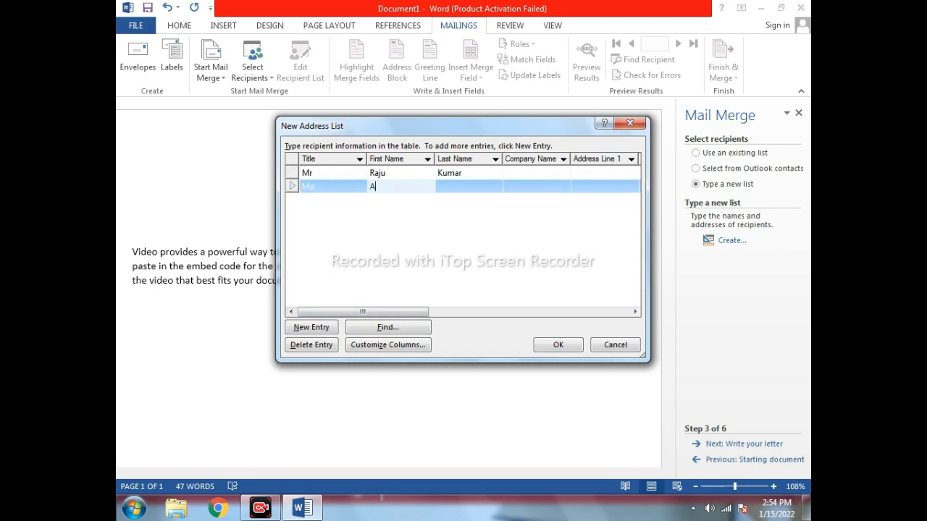
key(Tab)
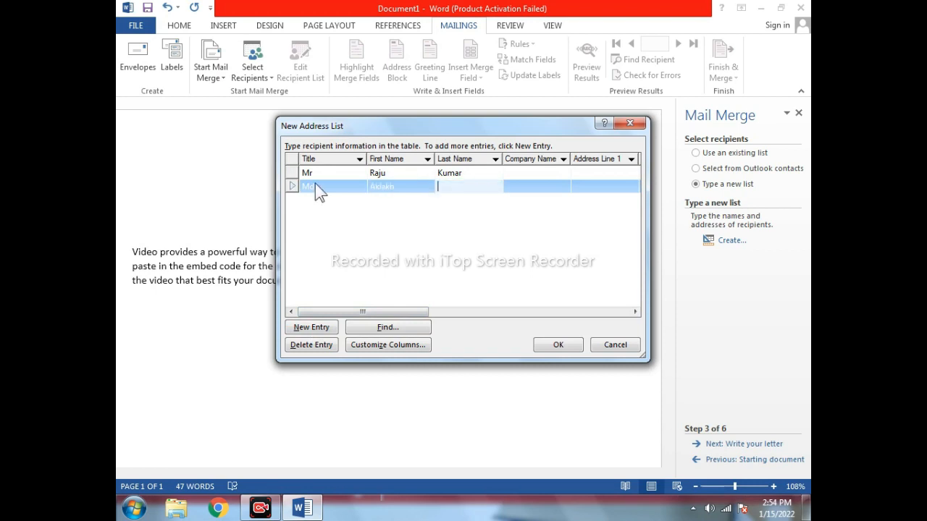
Add a third recipient with title Md, first and last name, and confirm the three-entry list.
click(309, 329)
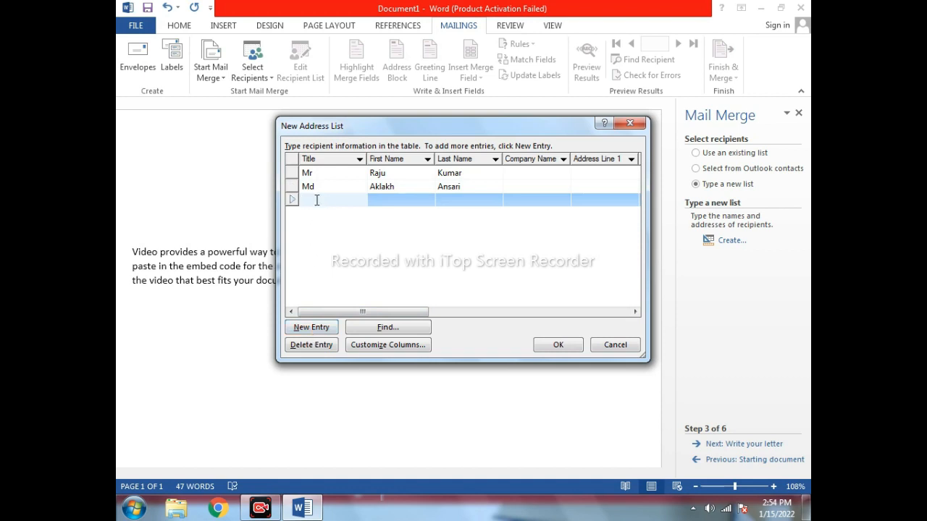
text(Md)
key(Tab)
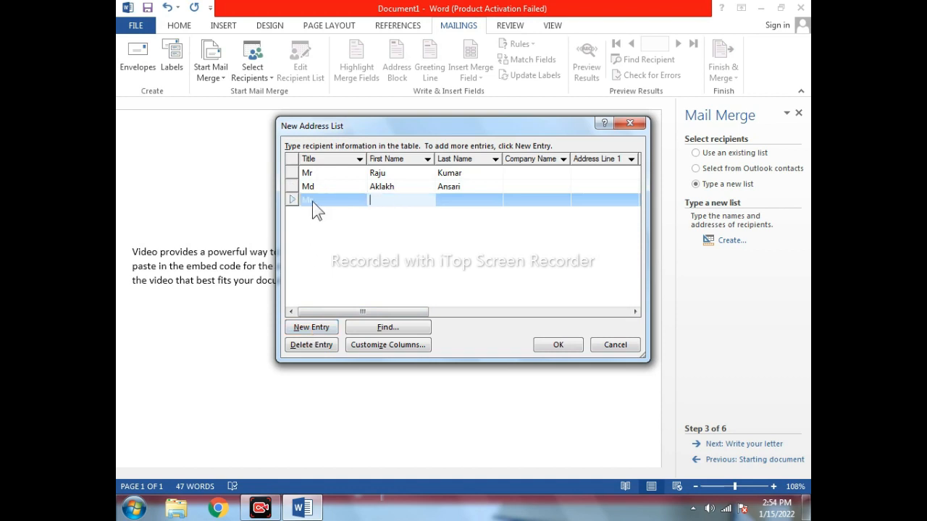
key(Tab)
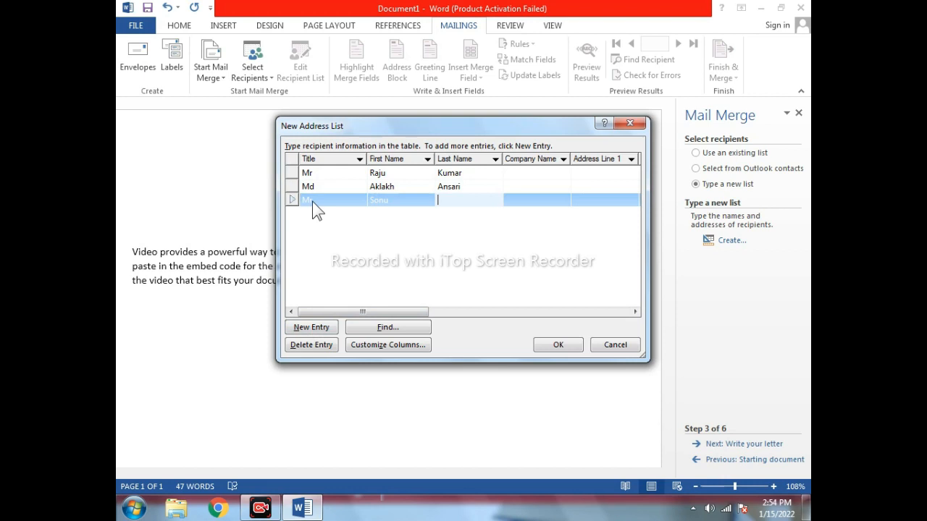
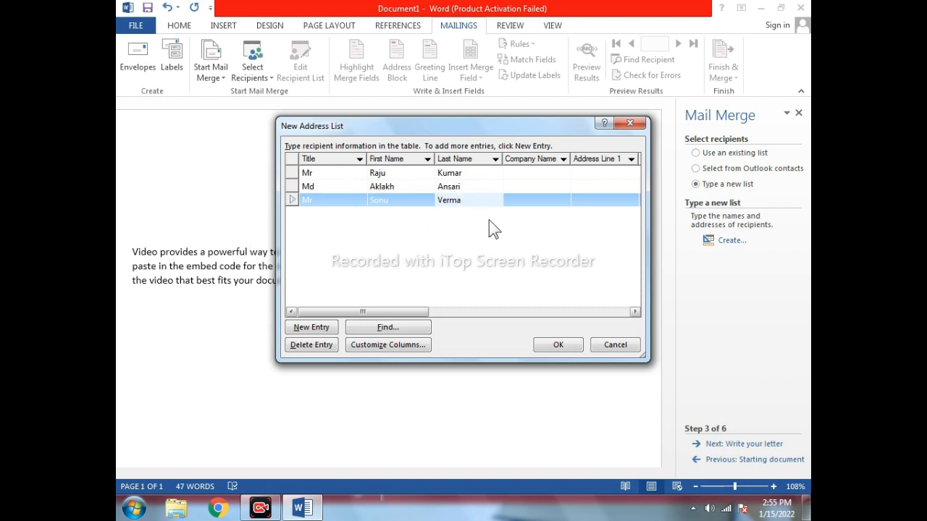
click(558, 345)
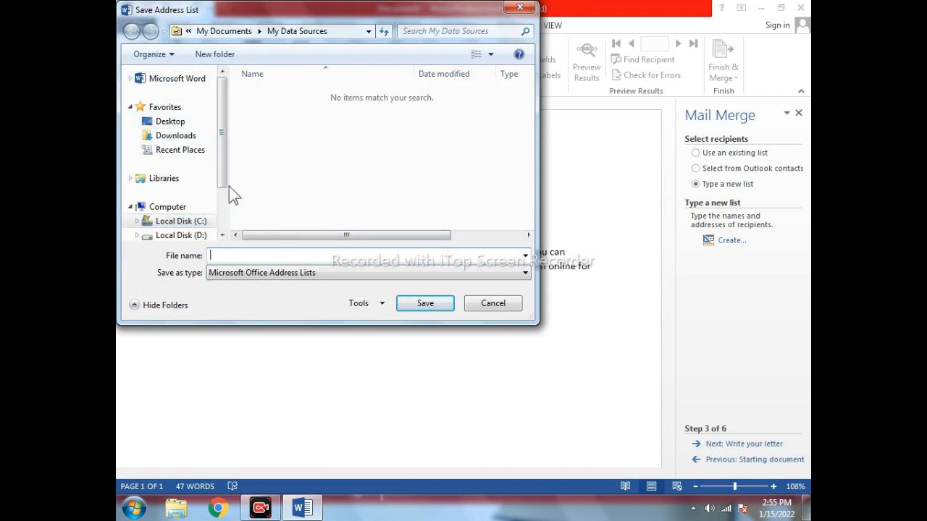
Save the address list on the Desktop under the file name Sonu.
click(182, 128)
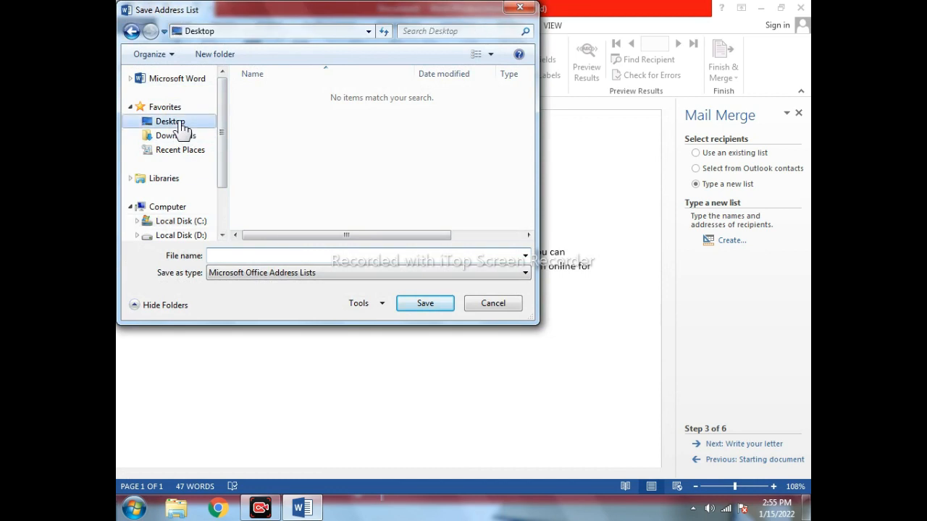
click(230, 257)
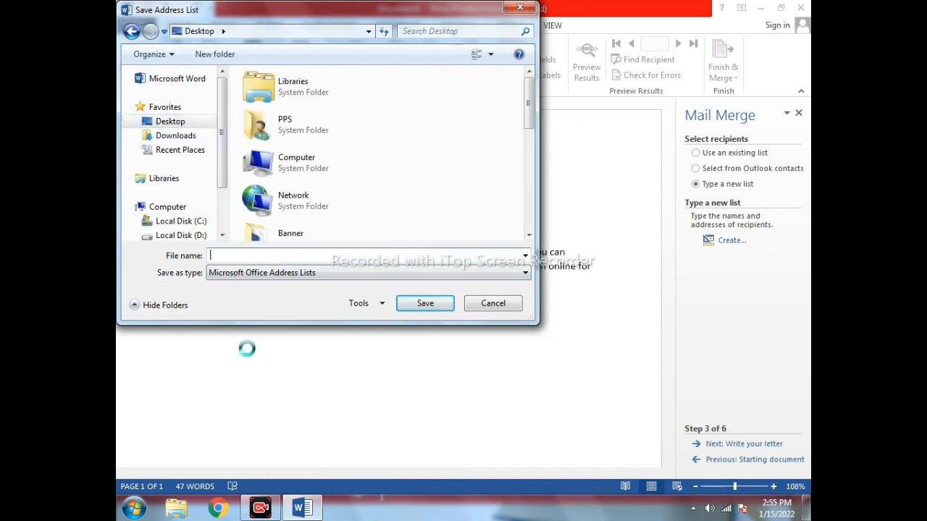
text(Sonu)
click(425, 303)
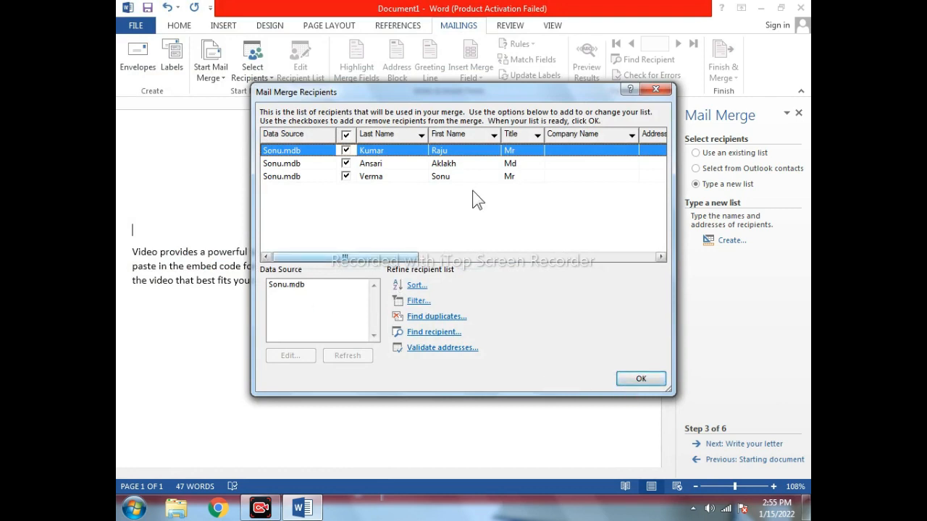
Select Sonu.mdb as the data source and accept its recipients unchanged.
click(277, 286)
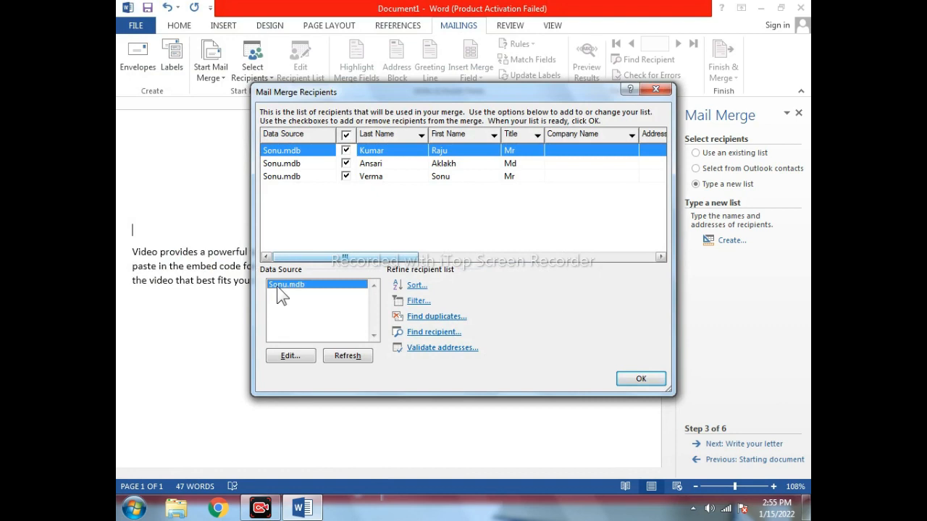
click(290, 357)
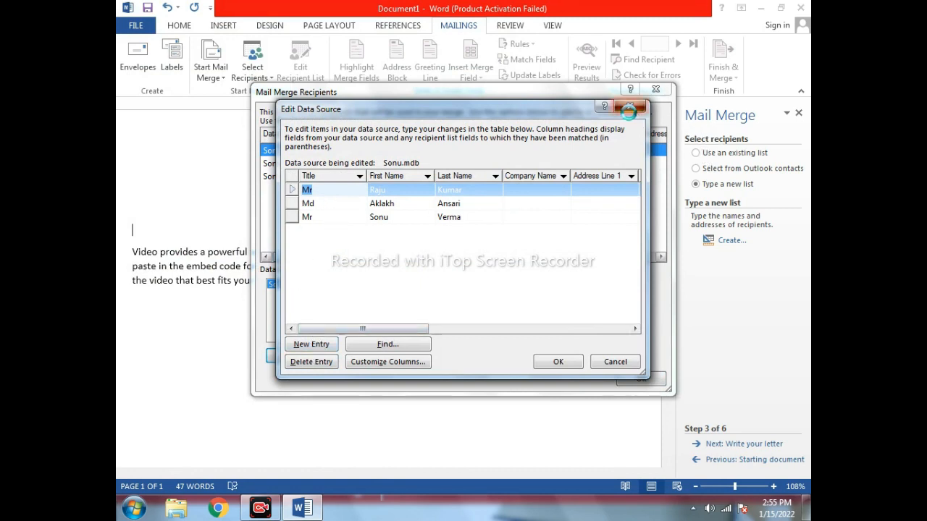
click(557, 362)
click(640, 379)
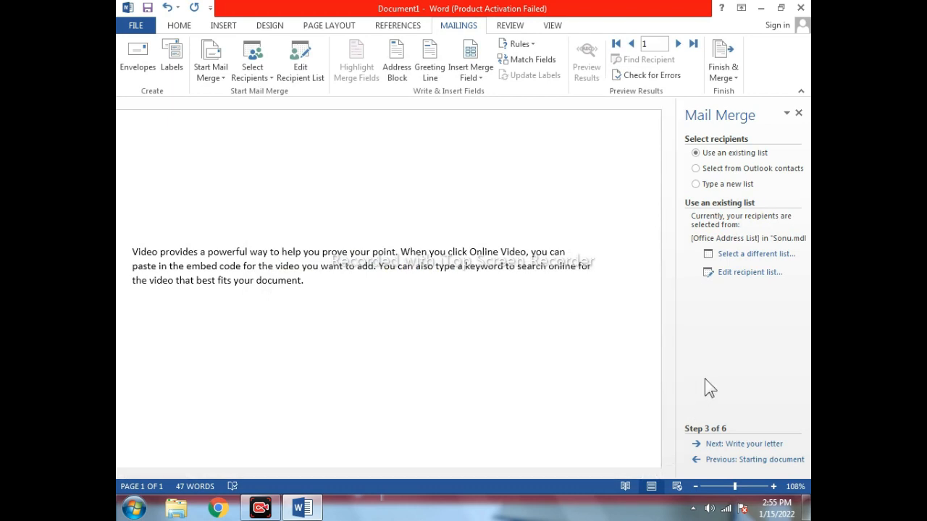
Move to writing the letter and insert the Title merge field.
click(750, 444)
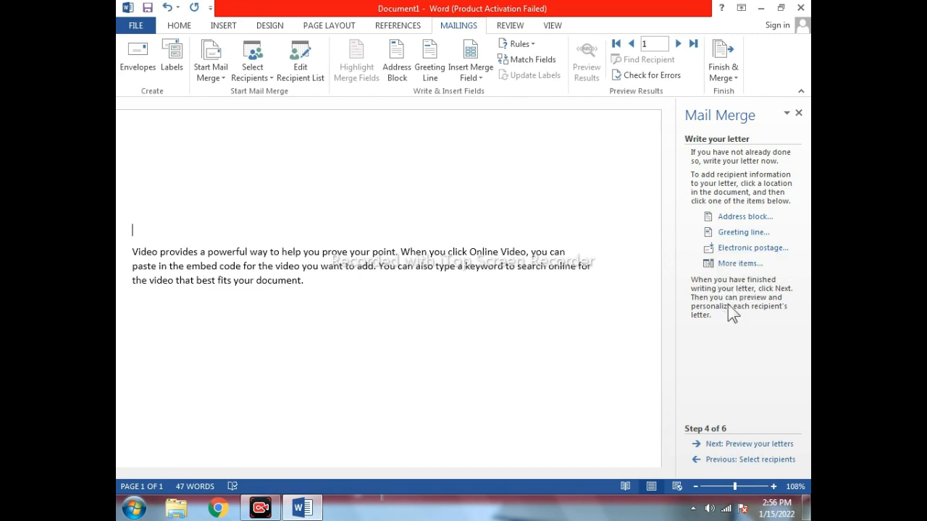
click(743, 267)
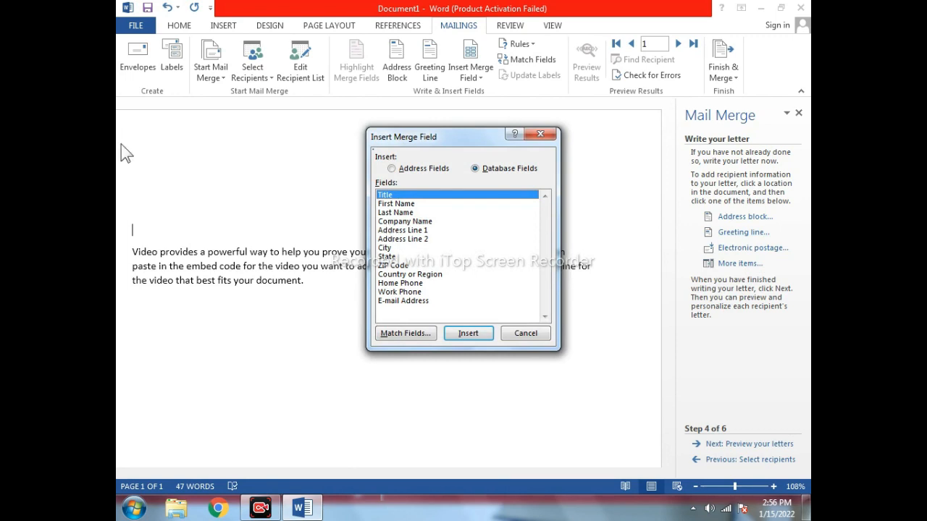
click(469, 334)
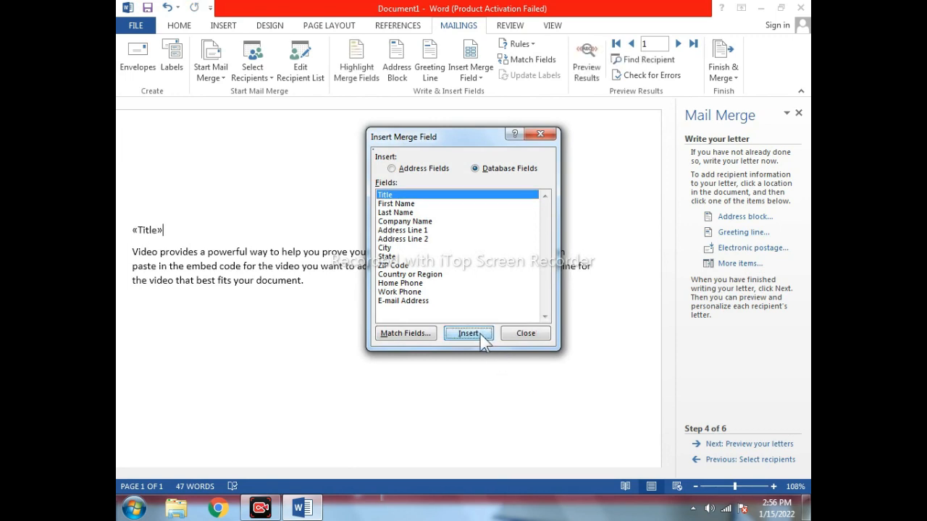
click(527, 334)
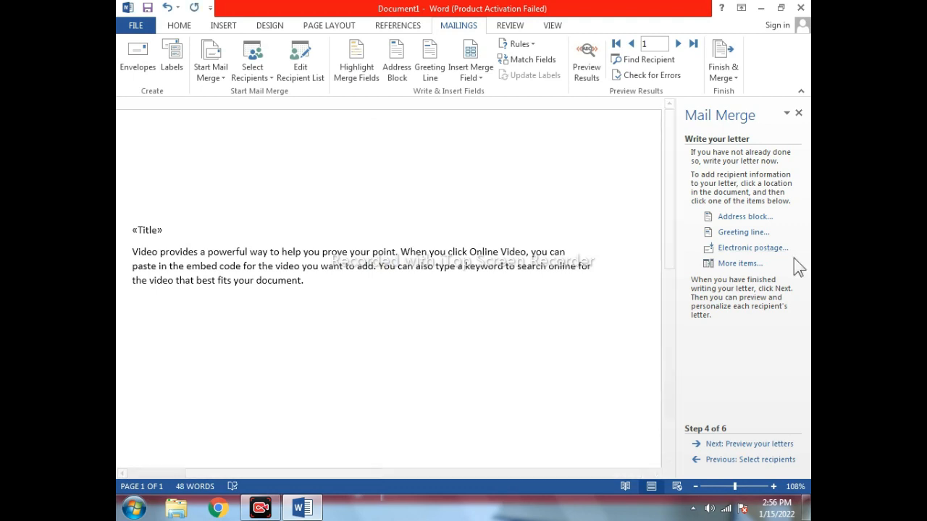
Insert the First Name and Last Name merge fields after Title.
click(735, 265)
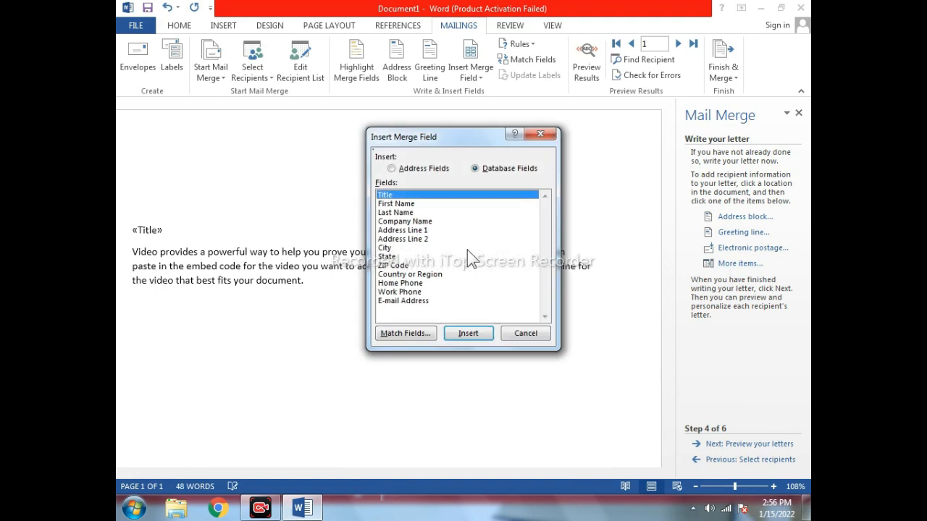
click(399, 203)
click(491, 334)
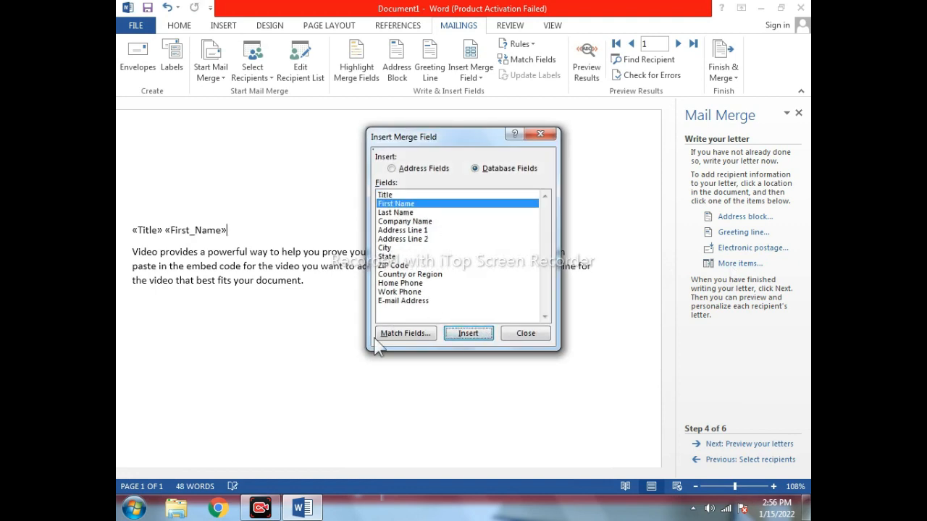
click(526, 334)
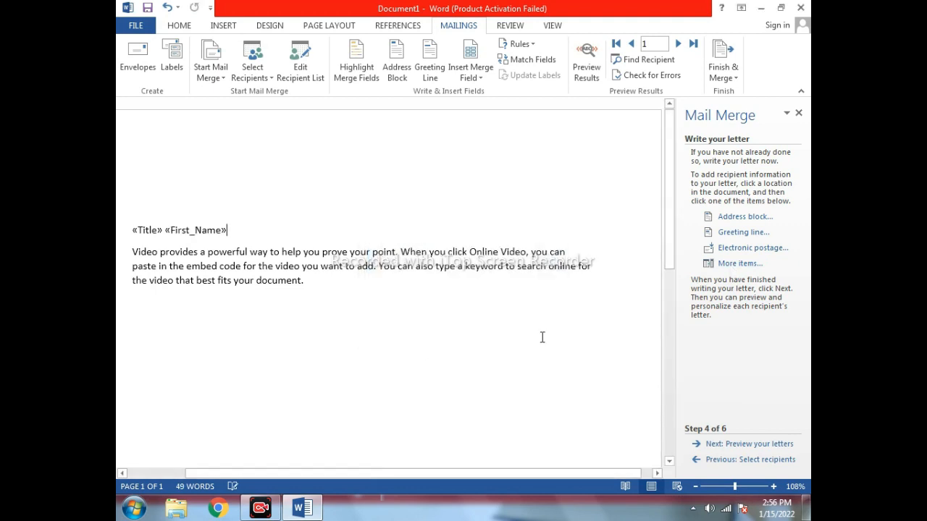
click(736, 263)
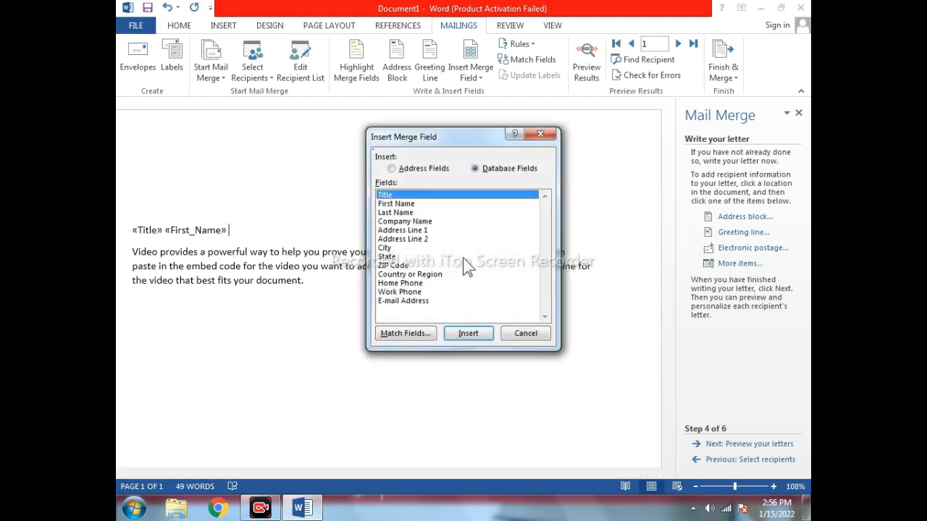
click(405, 213)
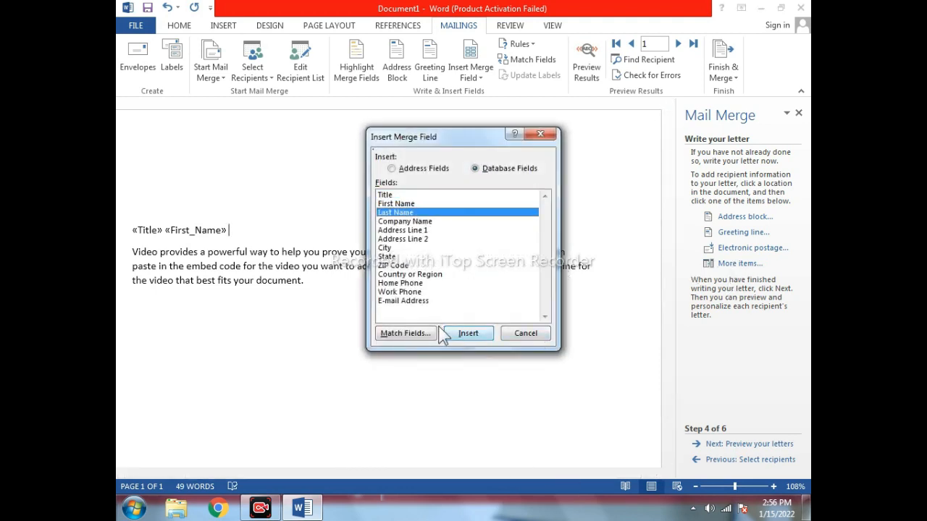
click(467, 335)
click(526, 334)
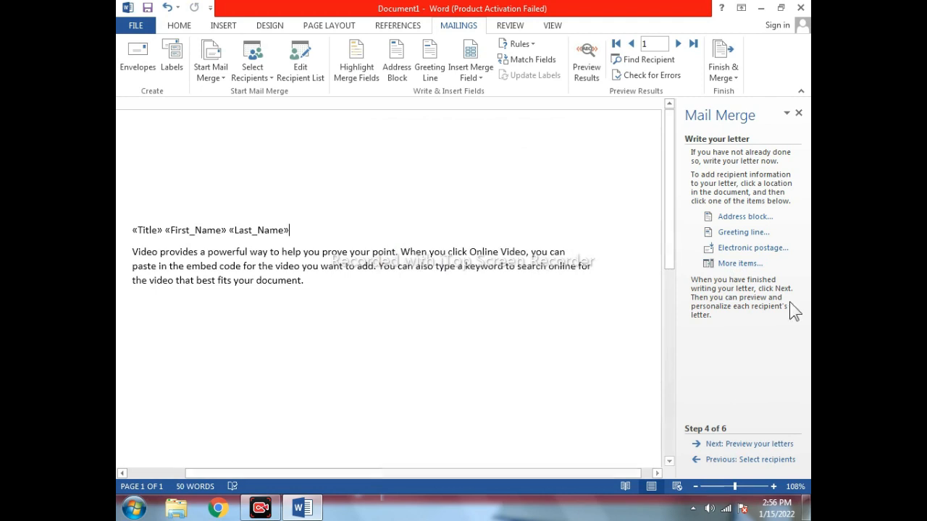
Preview the letter and check recipient 1's title and full name on the name line.
click(747, 445)
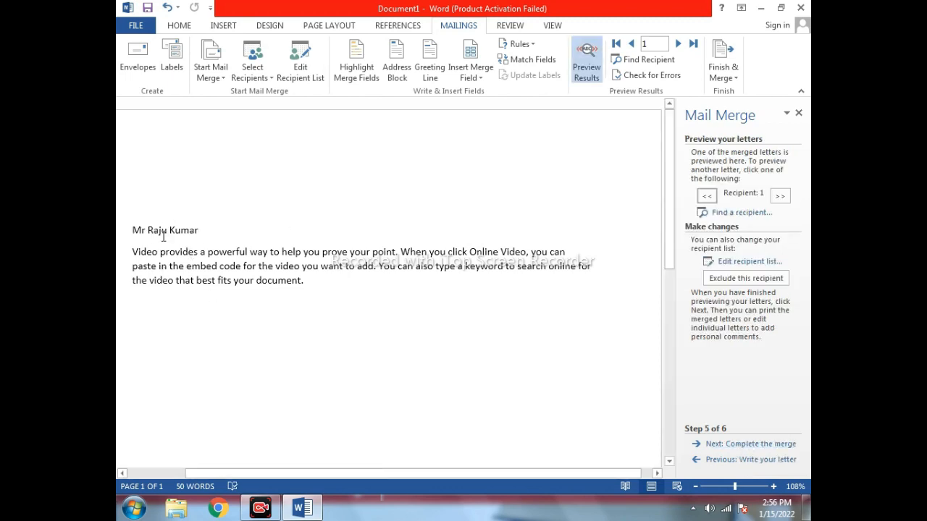
drag(135, 231, 200, 232)
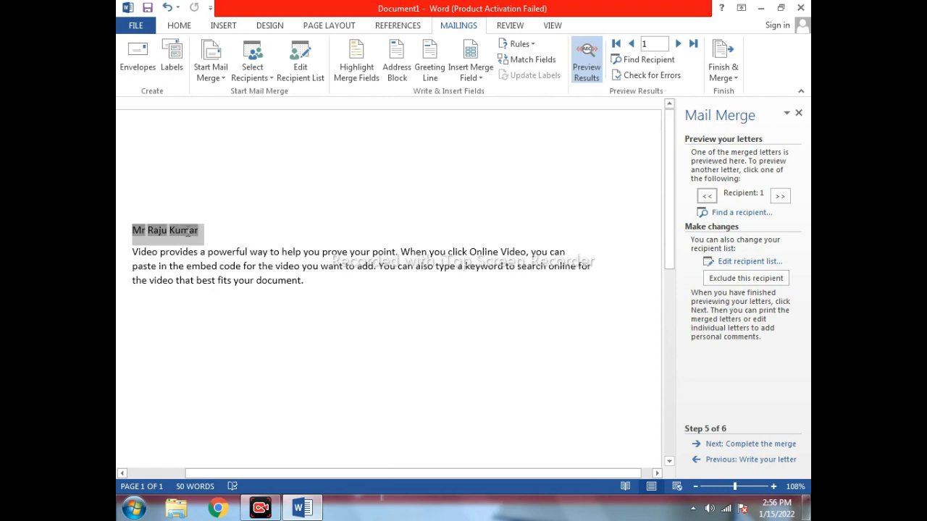
click(182, 240)
key(End)
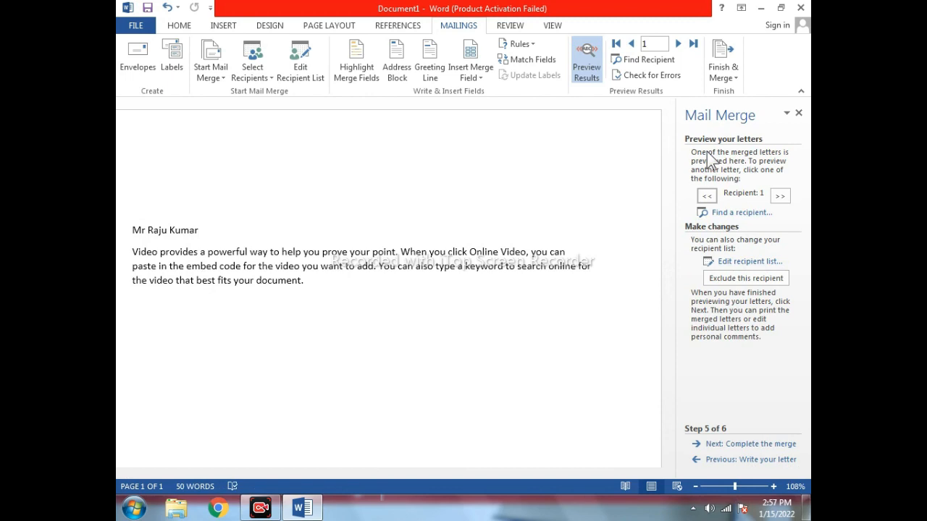
Complete the merge, sending all records to a new Letters1 document.
click(753, 444)
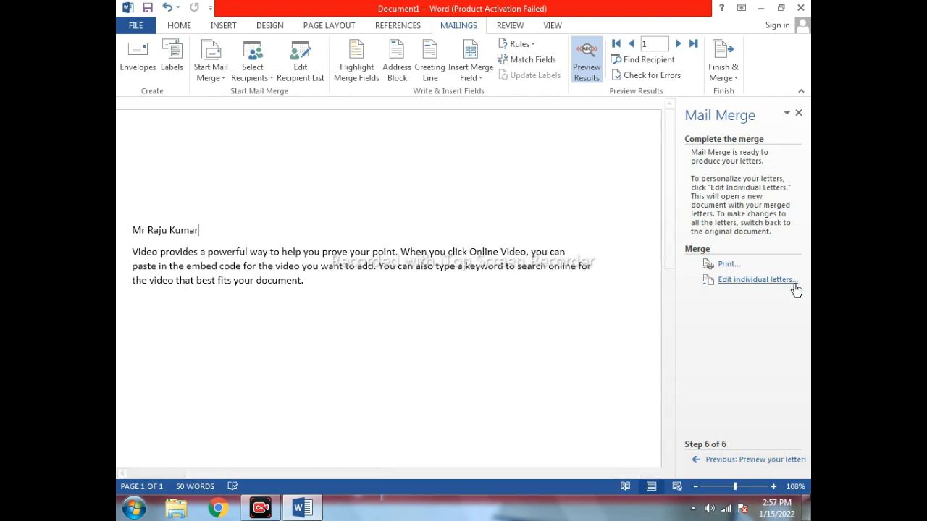
click(772, 283)
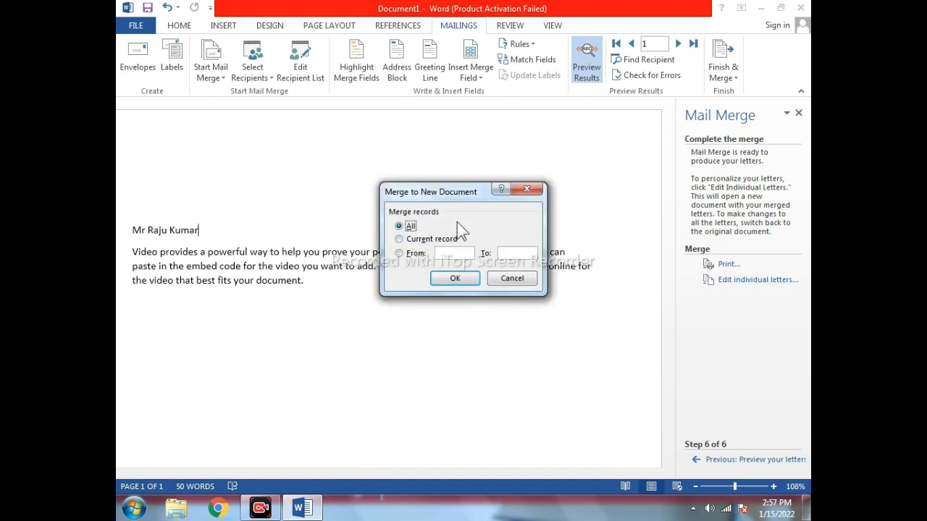
click(456, 279)
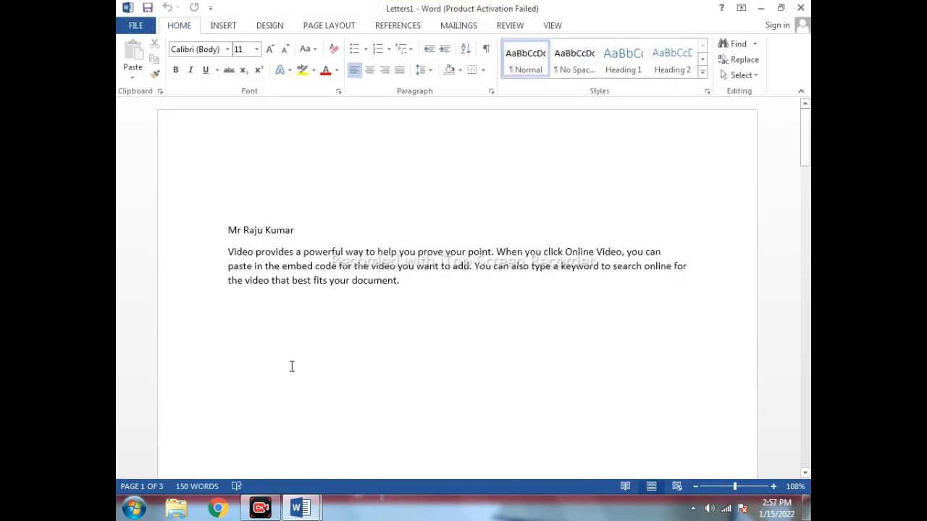
Scroll through the three merged letters, then close Letters1 without saving.
scroll(268, 271, down, 10)
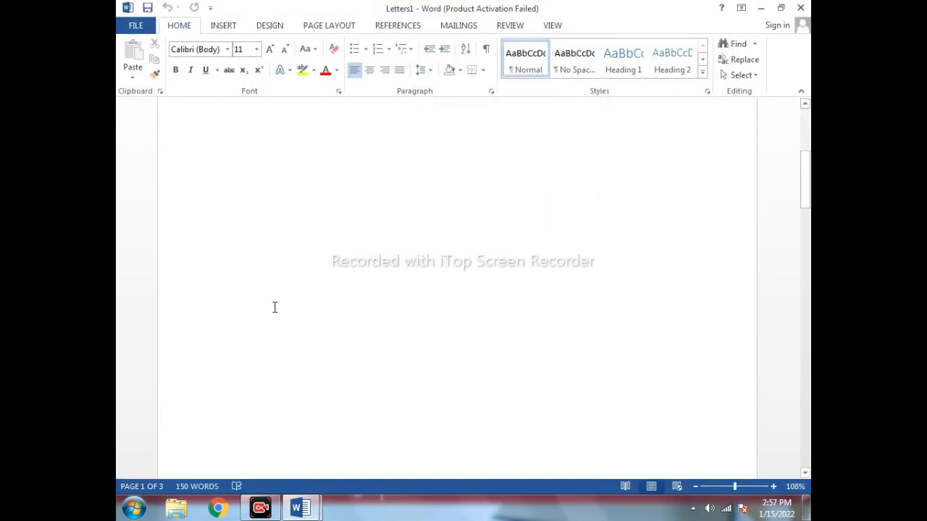
scroll(274, 312, down, 6)
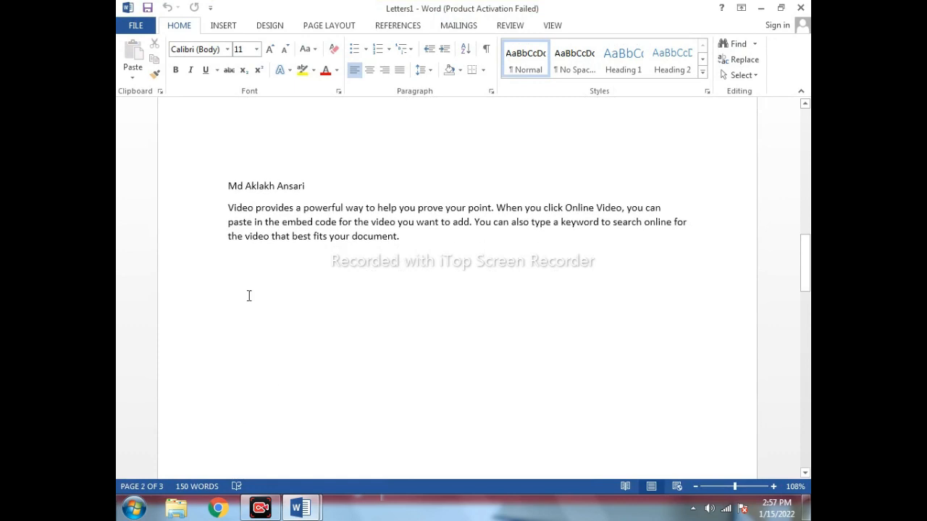
scroll(424, 285, down, 10)
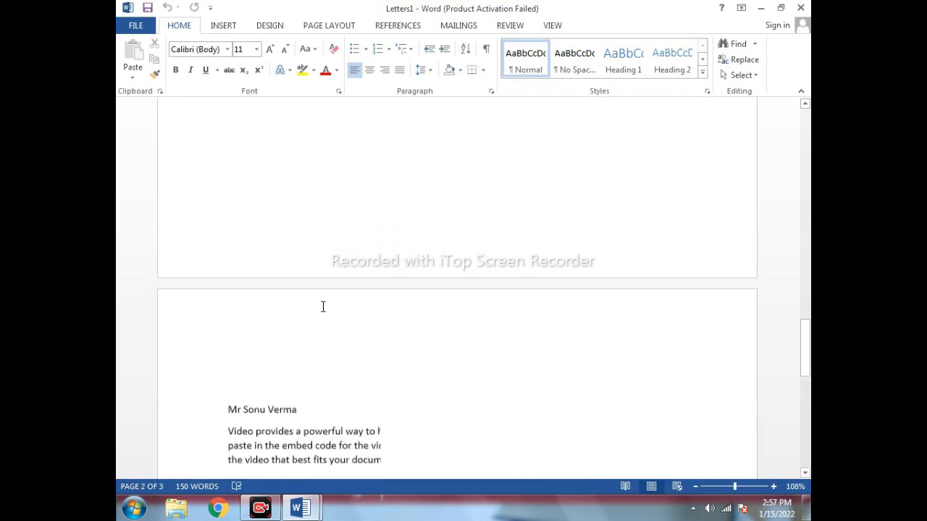
scroll(323, 307, down, 5)
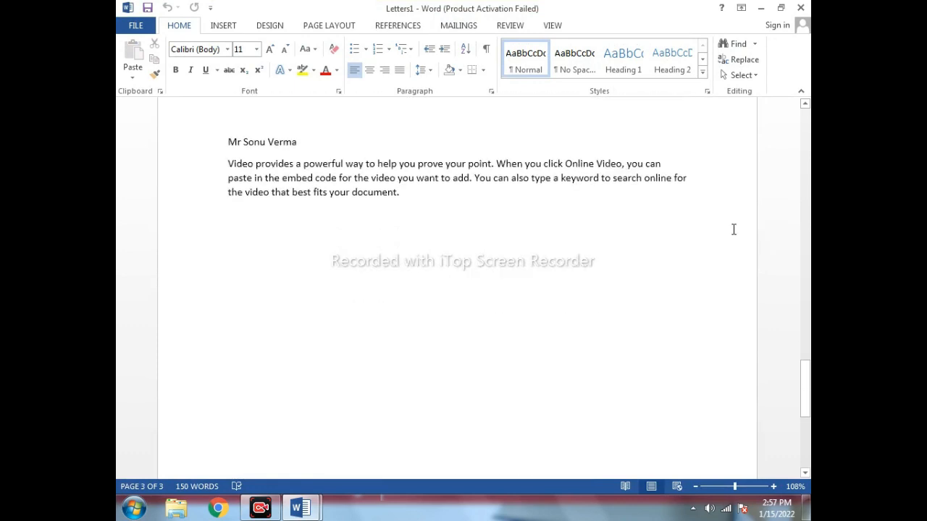
click(800, 8)
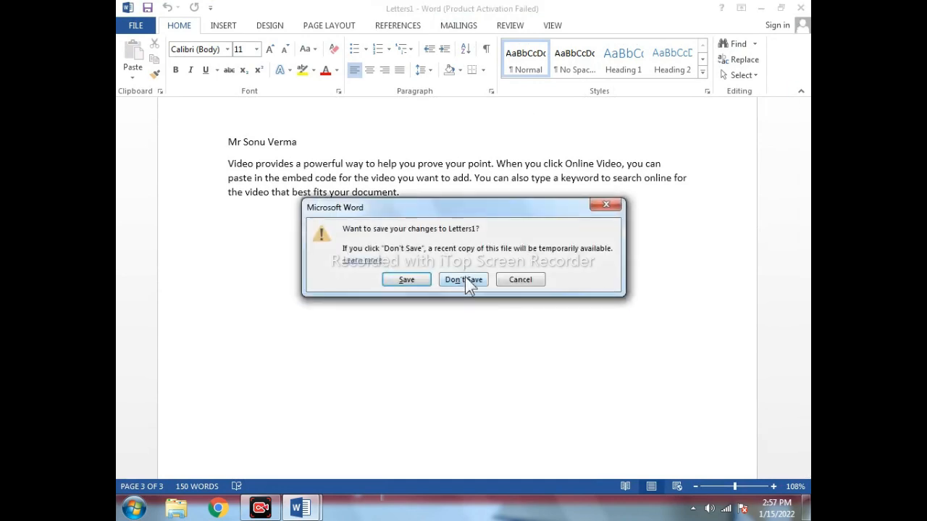
click(466, 278)
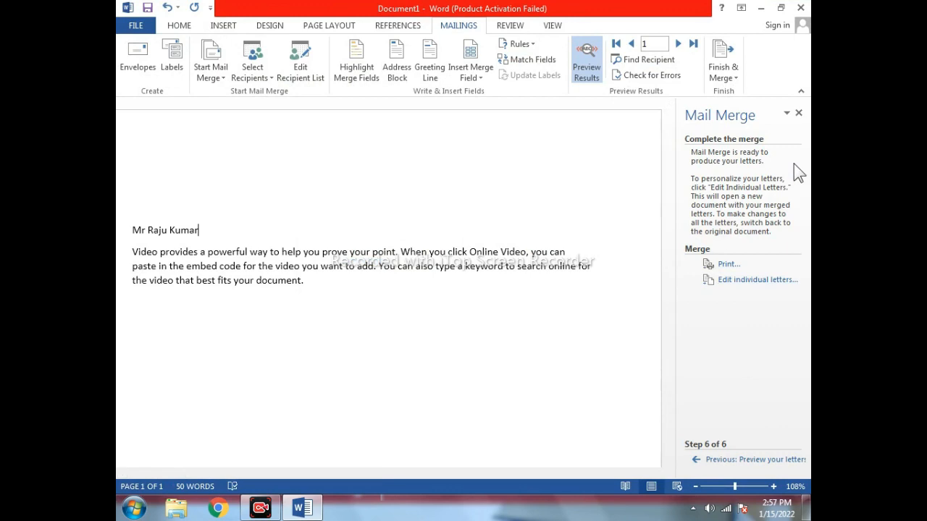
Delete the previewed name line, leaving an empty line above the body text.
click(798, 114)
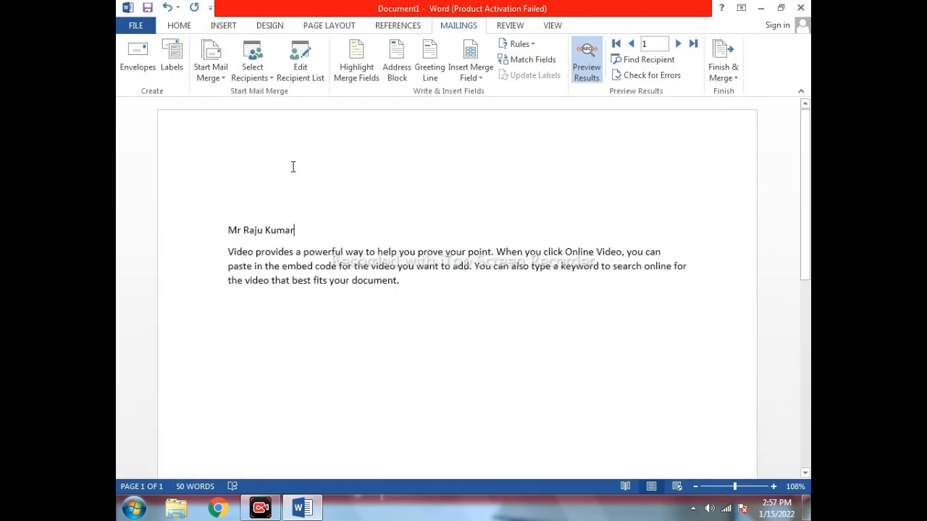
drag(298, 232, 202, 215)
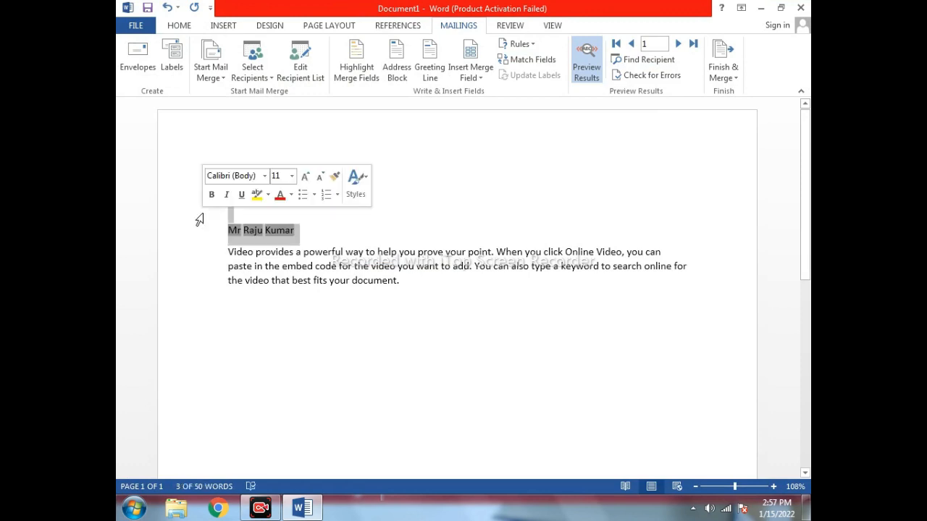
key(Delete)
key(Return)
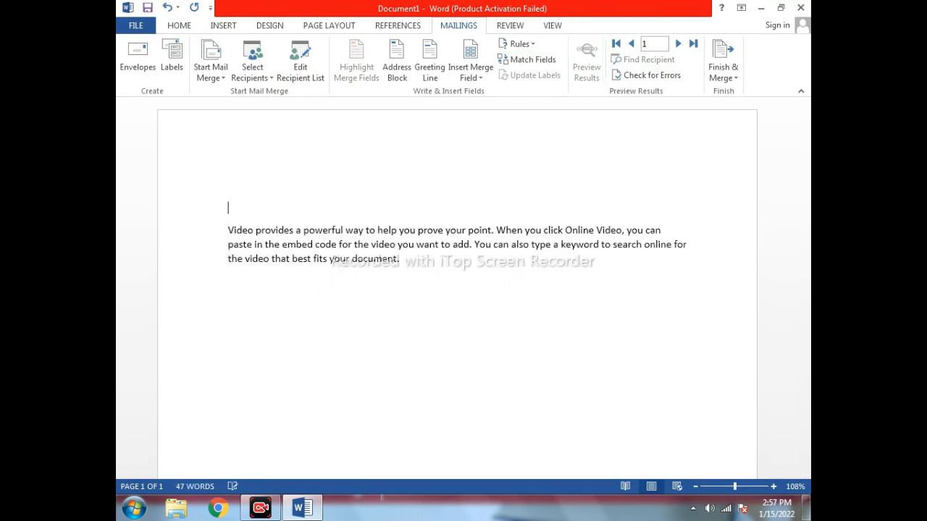
Restart the Step-by-Step Mail Merge Wizard from step 1 and advance to recipient selection.
click(225, 80)
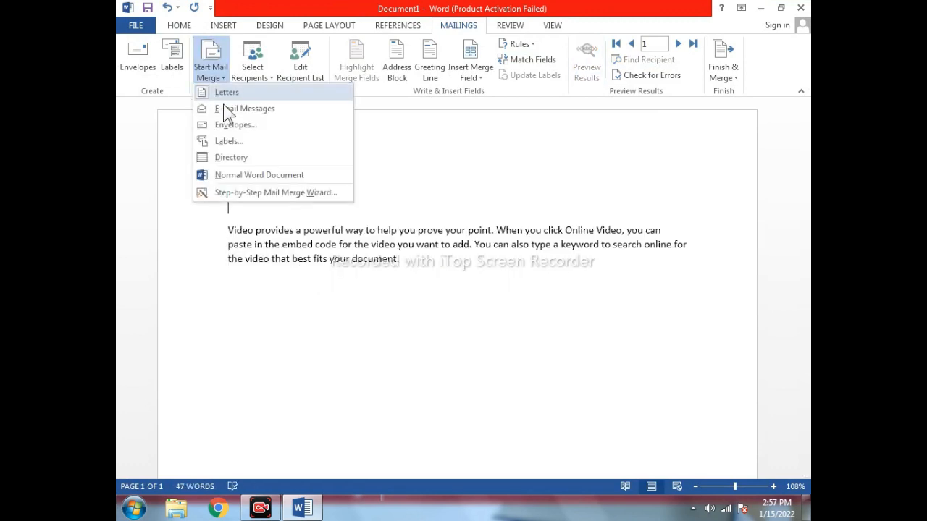
click(226, 193)
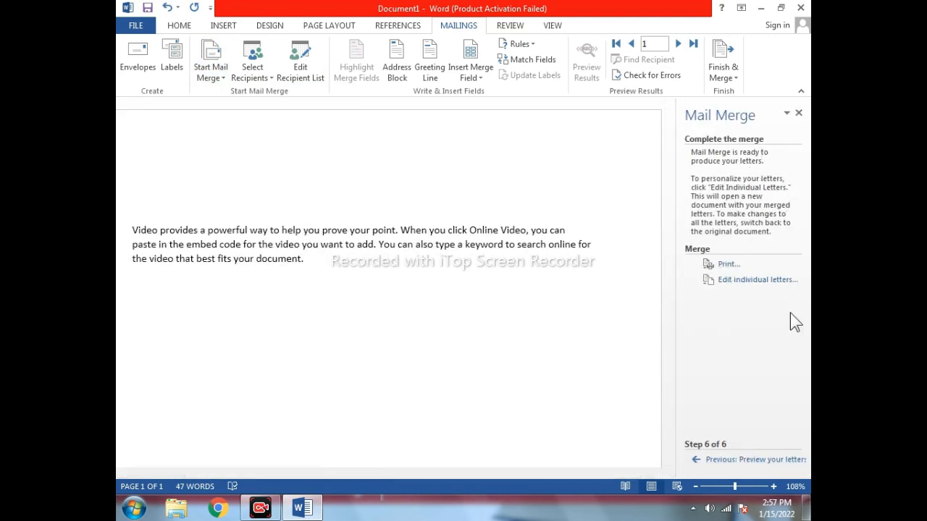
click(728, 461)
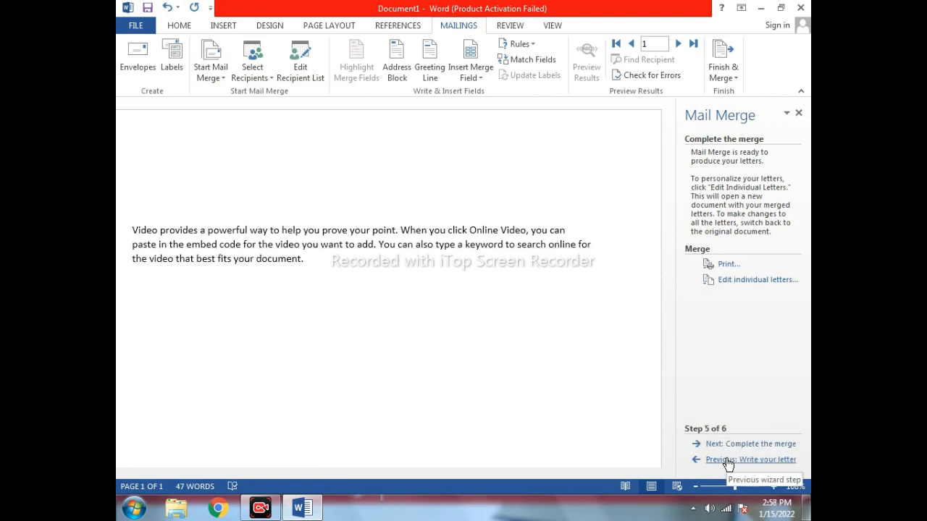
click(727, 462)
click(726, 447)
click(726, 460)
click(726, 459)
click(726, 460)
click(726, 460)
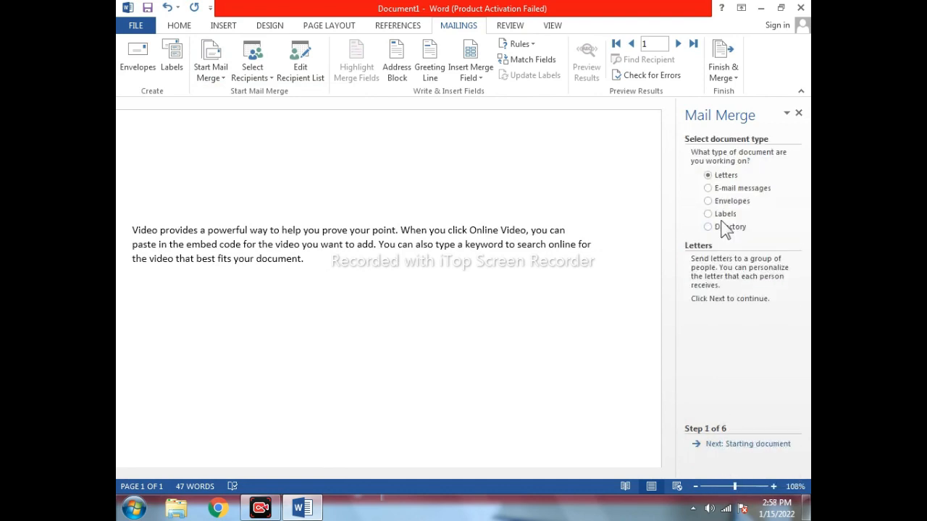
click(725, 445)
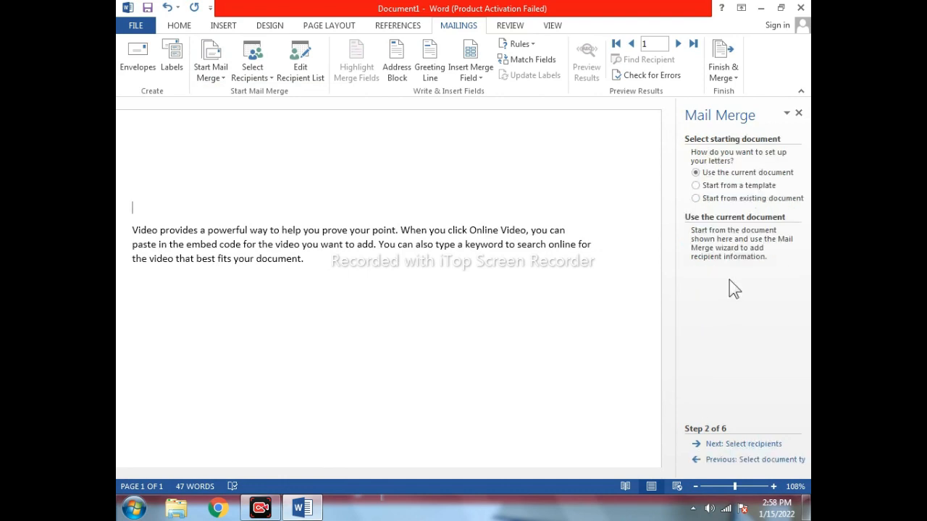
click(733, 445)
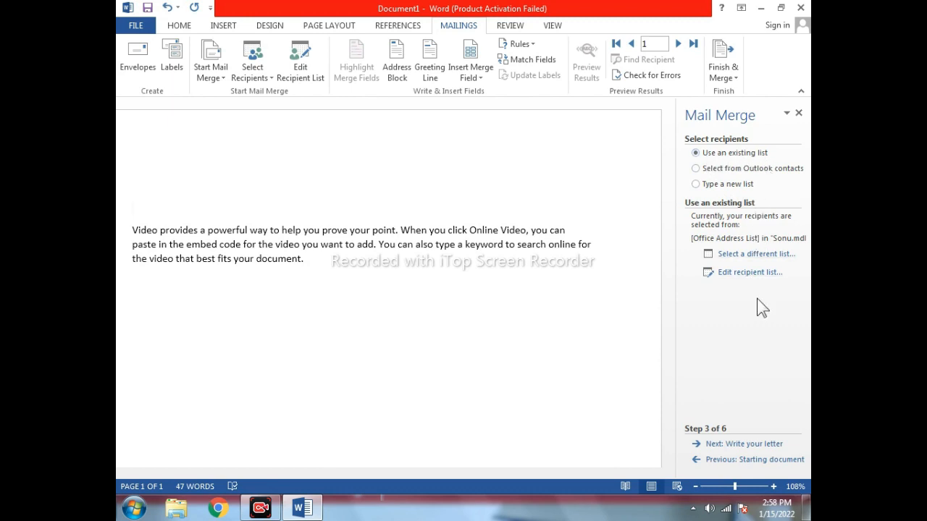
Use Sheet1$ of the Desktop workbook Receipient List.xlsx as recipients, then go to Write your letter.
click(746, 255)
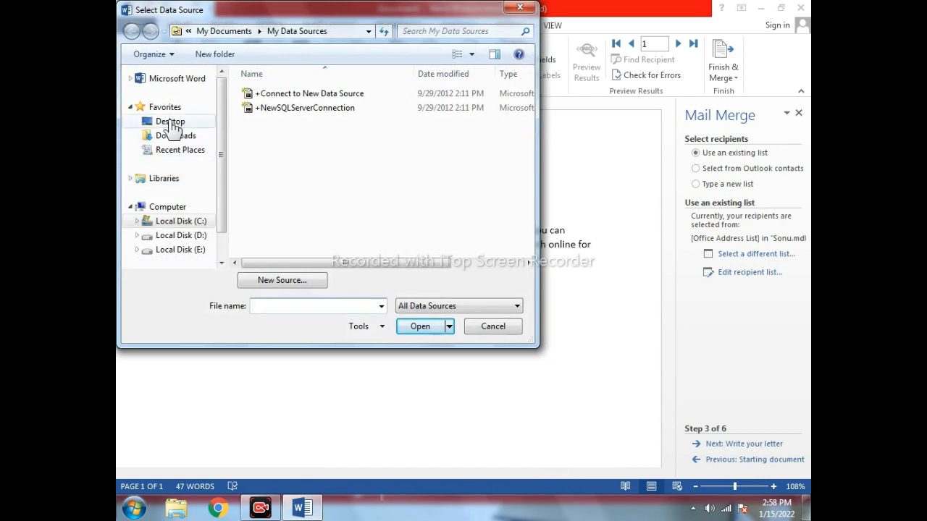
click(175, 123)
drag(530, 119, 527, 218)
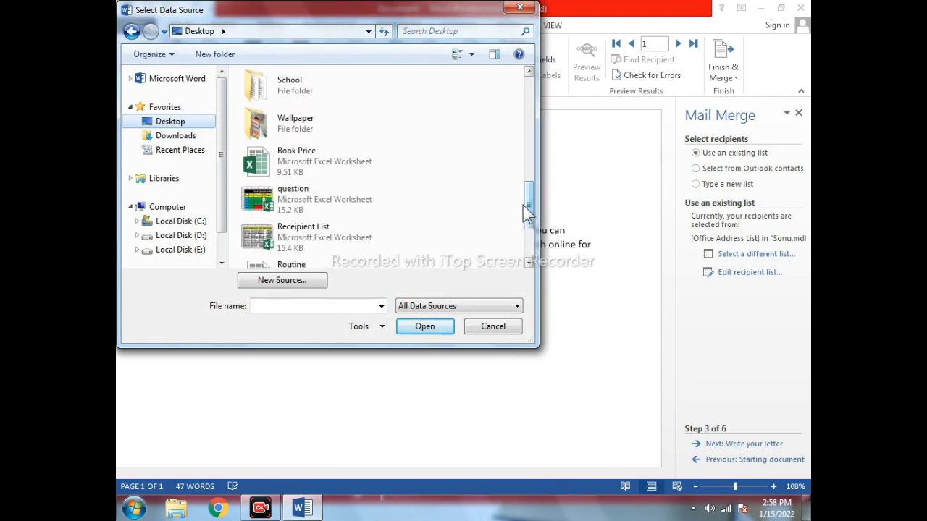
click(305, 236)
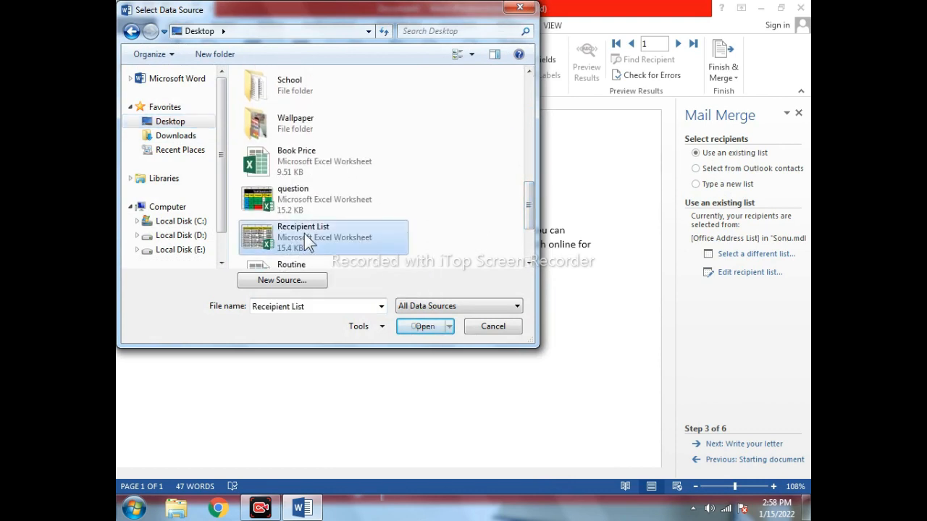
click(430, 329)
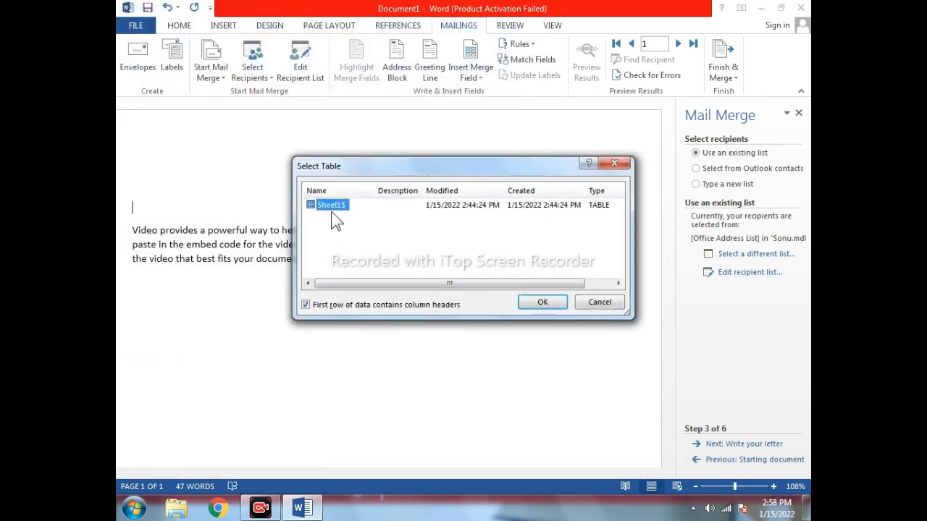
click(554, 301)
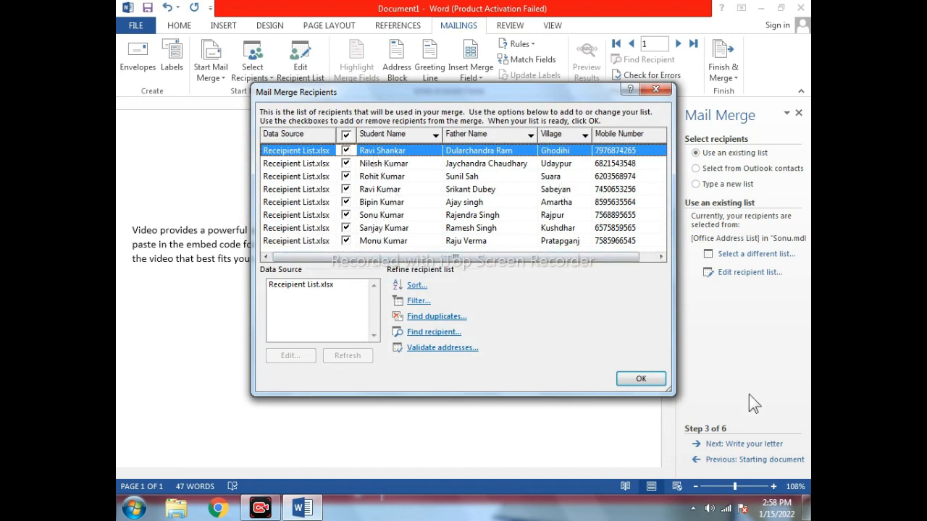
click(644, 379)
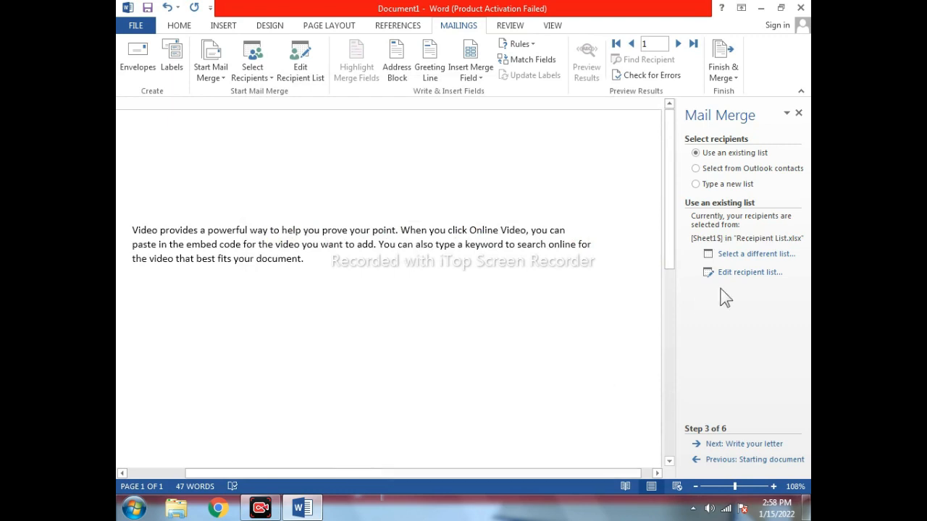
click(746, 445)
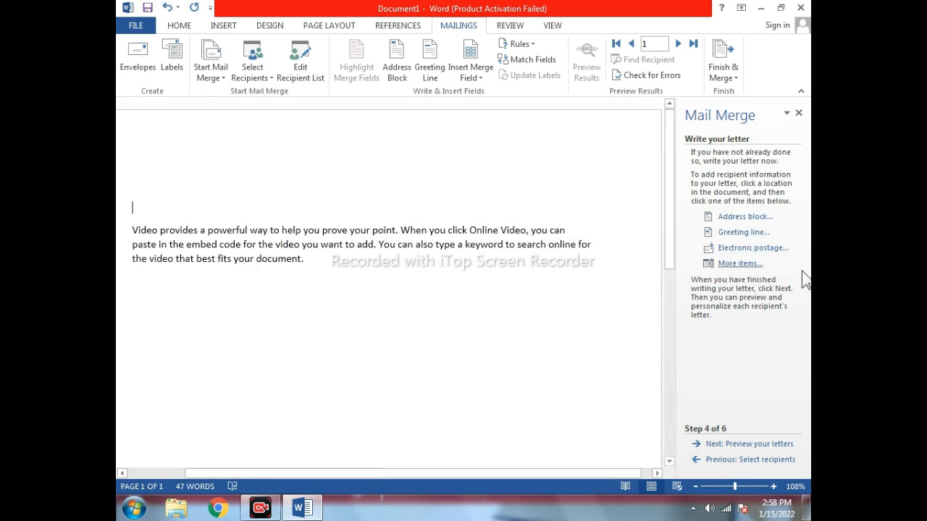
Insert the Student Name and Father Name merge fields, each on its own line.
click(739, 263)
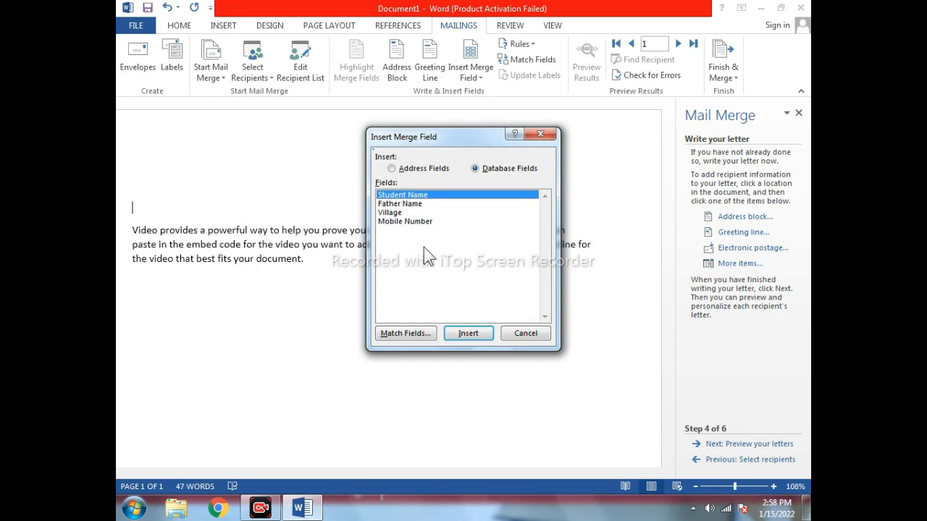
click(464, 334)
click(533, 335)
key(Return)
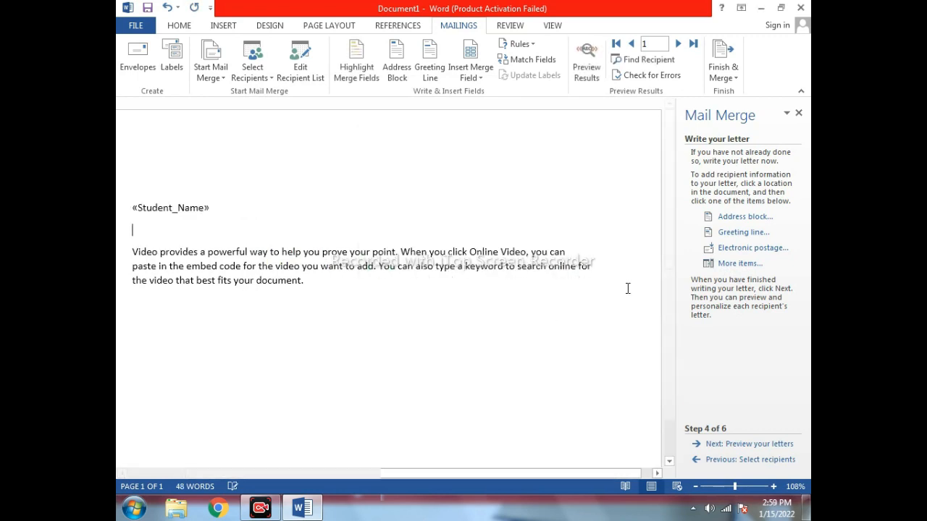
click(726, 265)
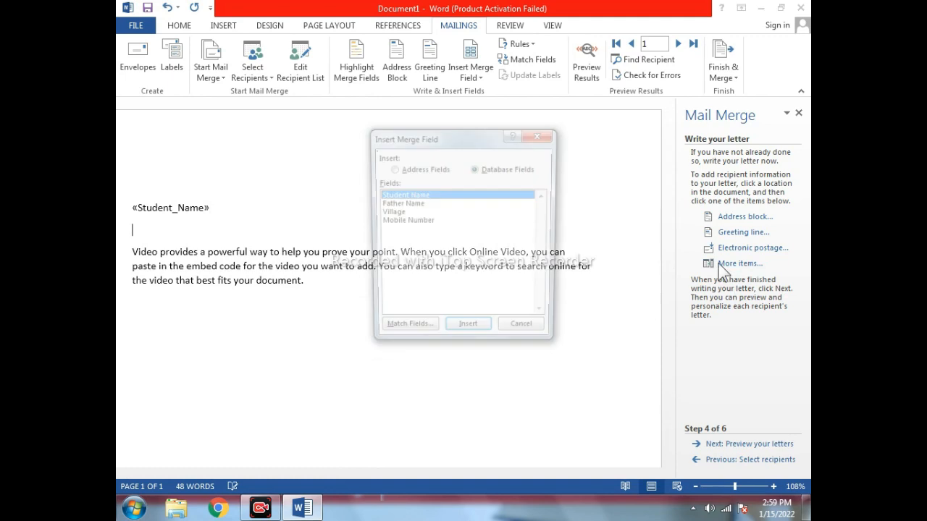
click(410, 204)
click(471, 335)
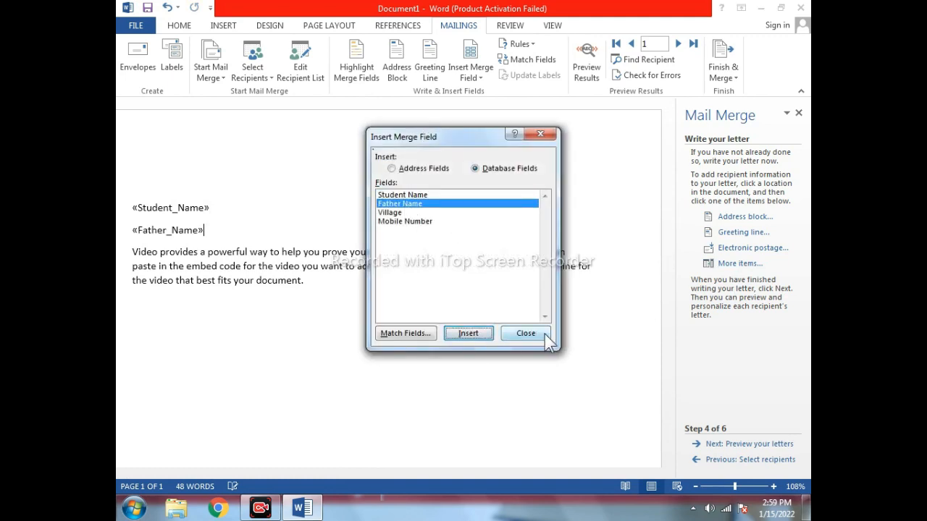
click(527, 334)
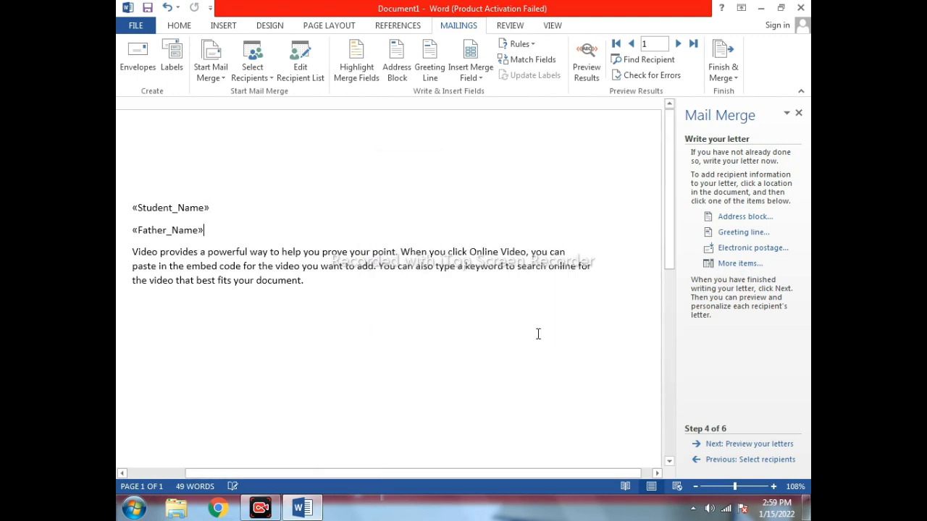
key(Return)
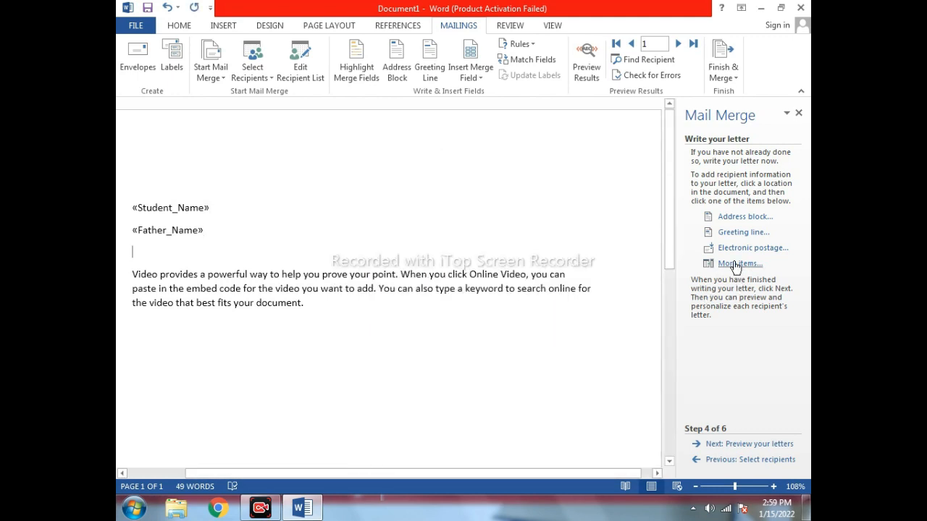
Add the Village and Mobile Number merge fields on separate lines below Father Name.
click(740, 263)
click(397, 213)
click(468, 333)
click(526, 334)
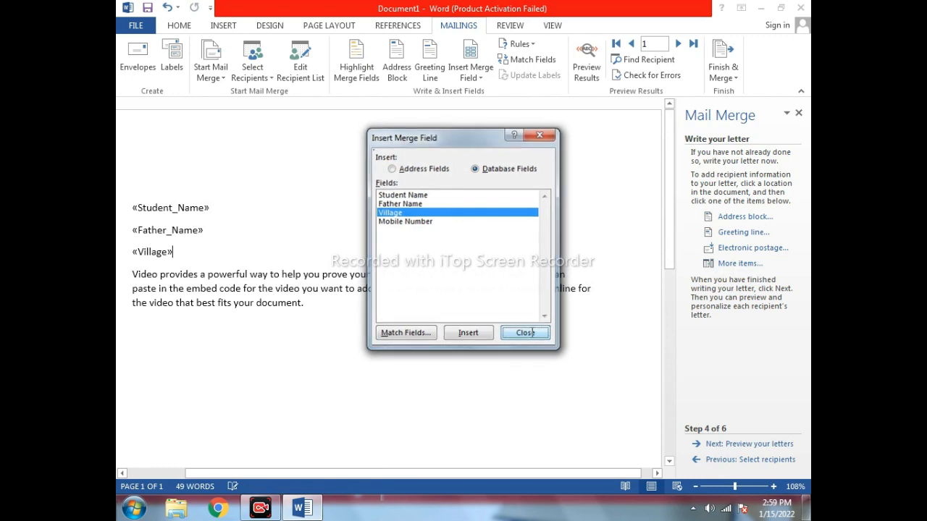
click(738, 263)
click(526, 333)
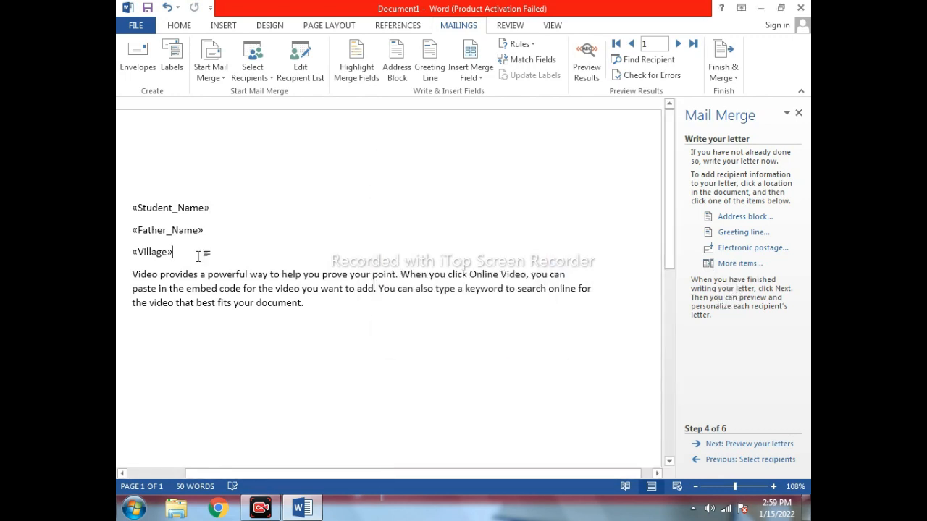
key(Return)
click(738, 263)
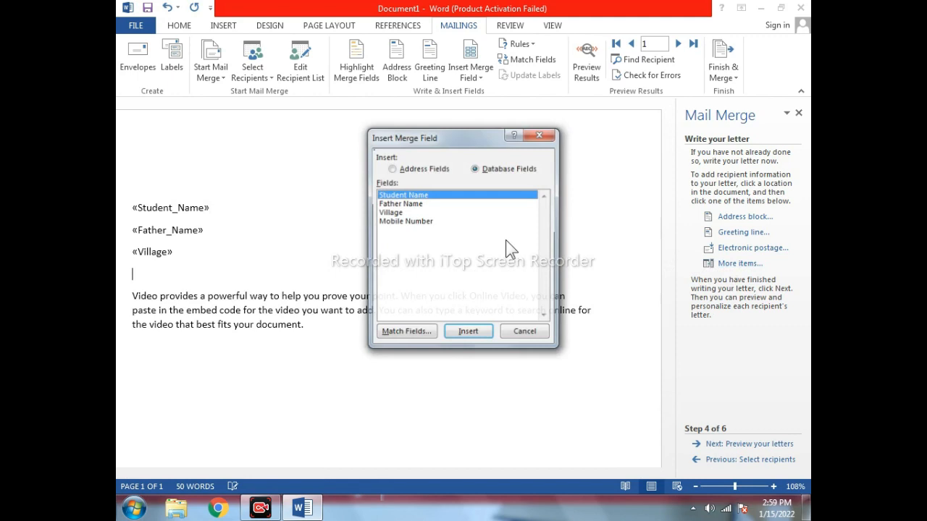
click(394, 220)
click(471, 333)
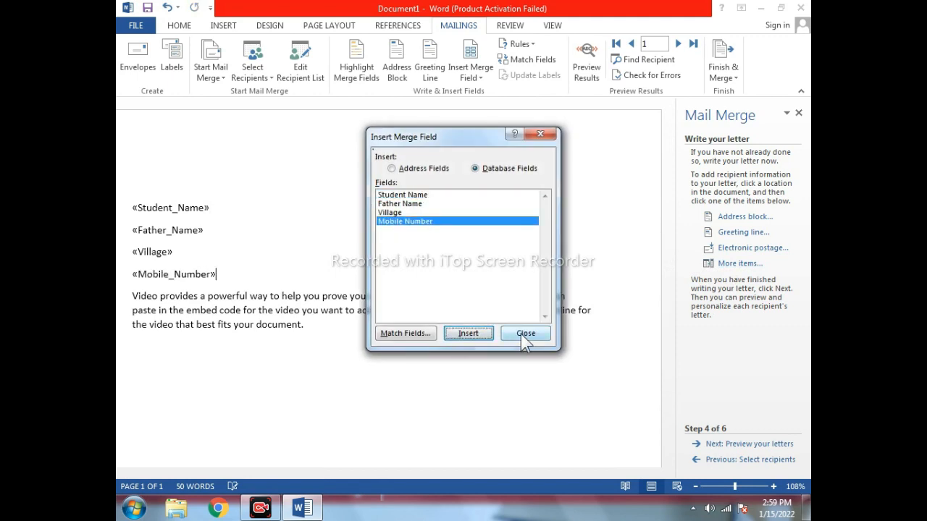
click(524, 334)
drag(129, 205, 256, 280)
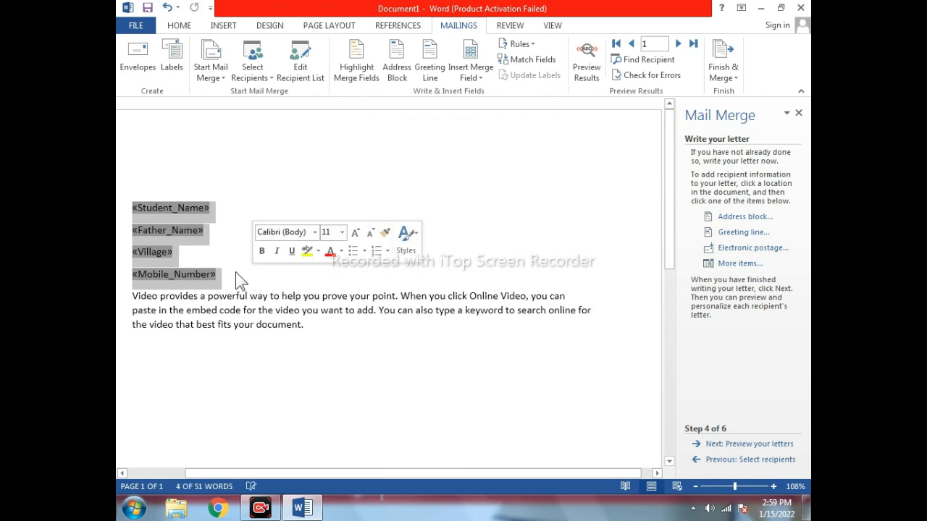
click(233, 271)
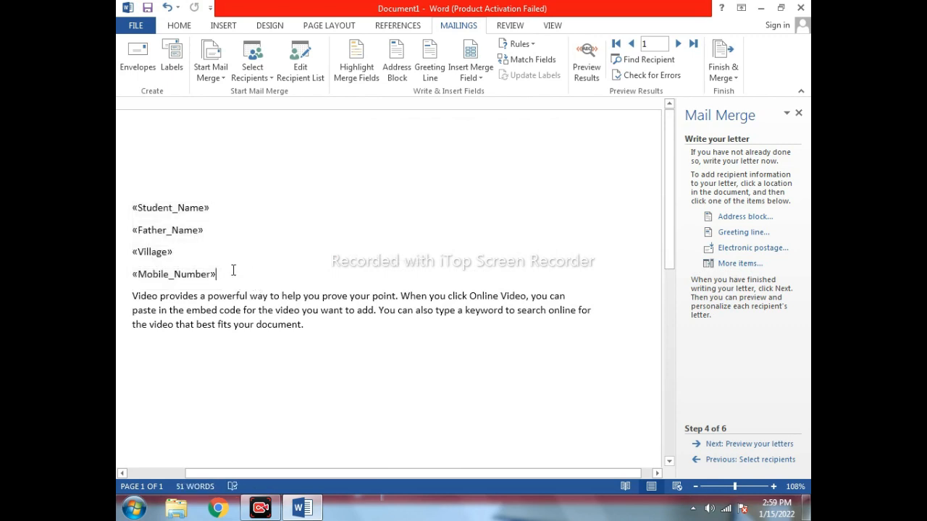
Preview recipient 1's letter, checking the student name, mobile number and all four merged lines.
click(765, 448)
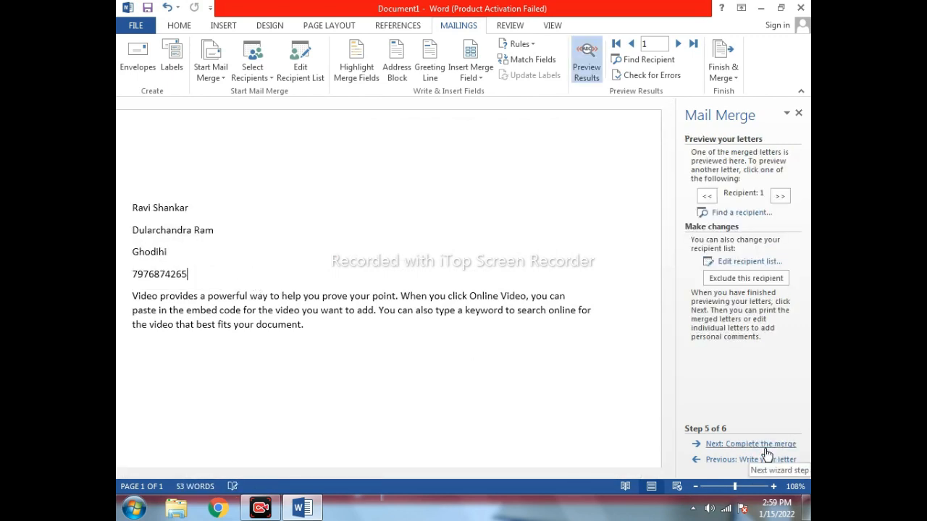
double_click(224, 210)
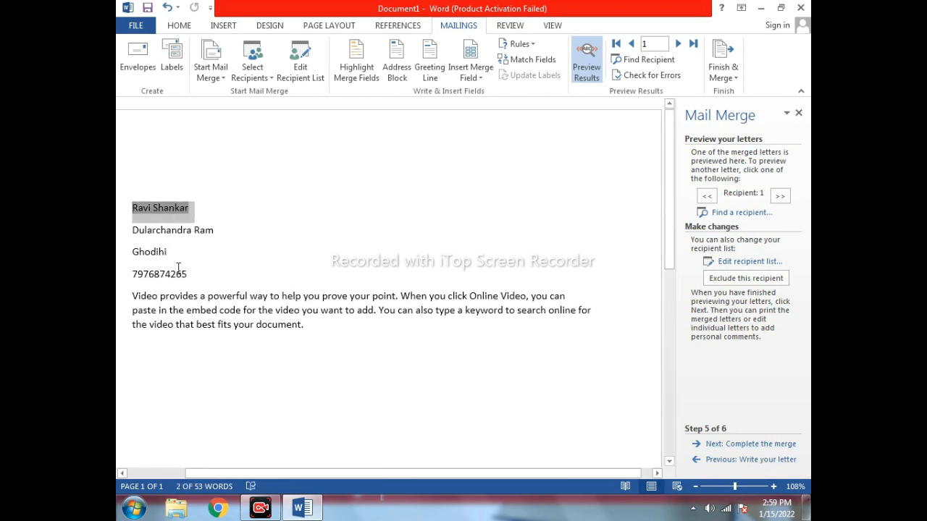
drag(131, 277, 234, 275)
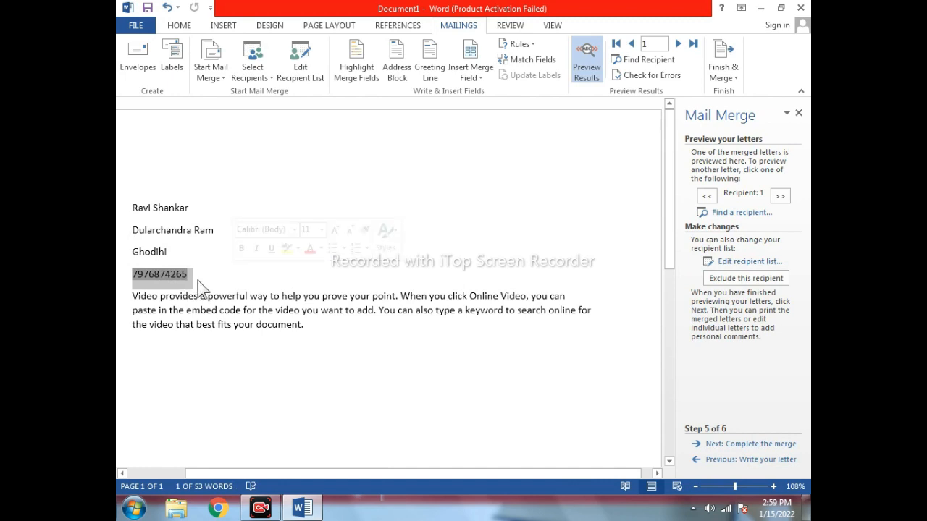
click(205, 272)
double_click(209, 273)
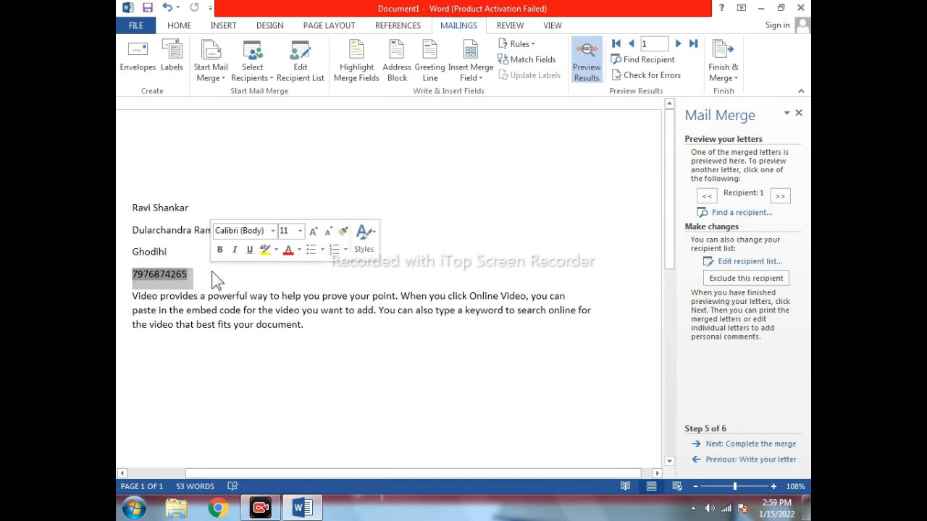
drag(133, 194, 189, 276)
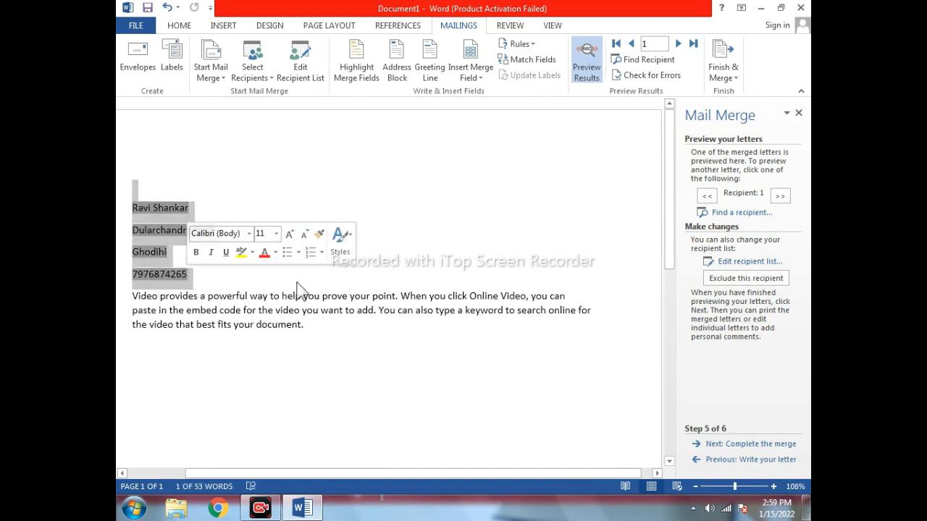
click(215, 284)
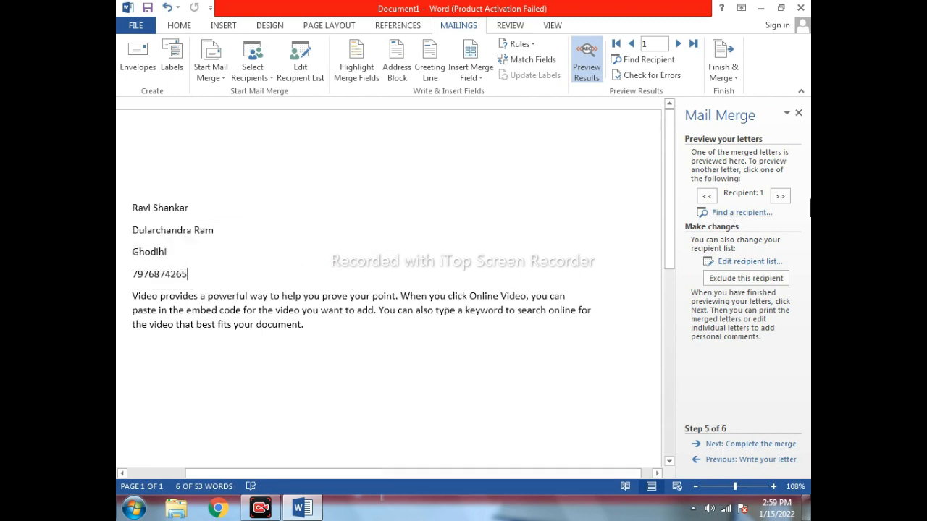
click(752, 444)
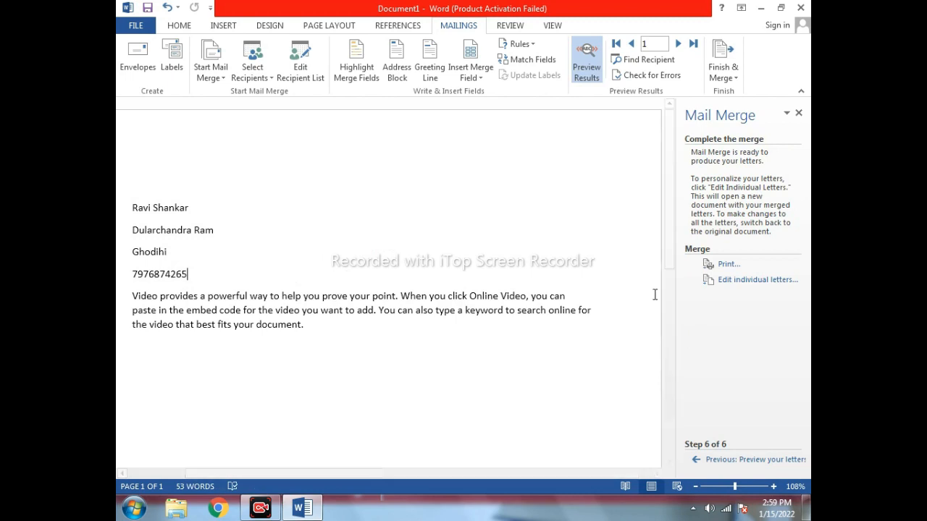
Merge all records via Edit individual letters into the new eight-page Letters2 document.
drag(144, 230, 393, 349)
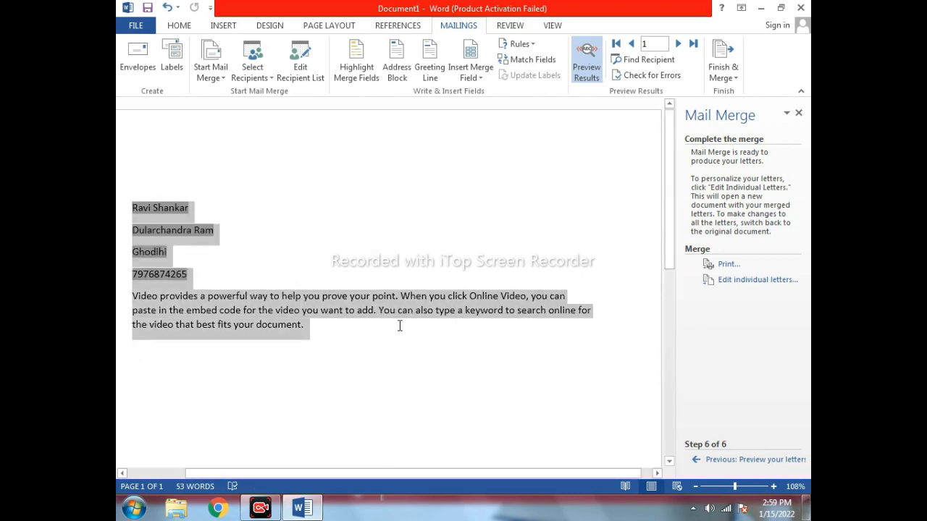
click(405, 342)
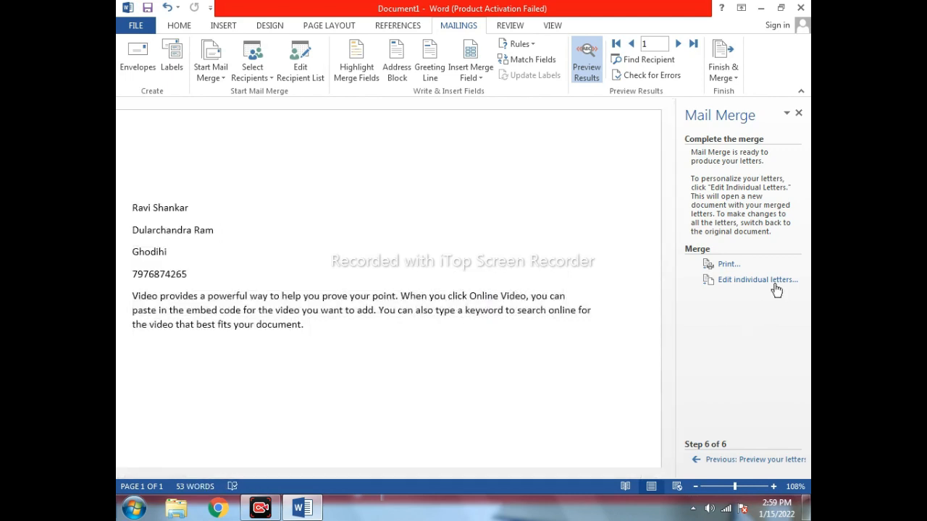
click(772, 282)
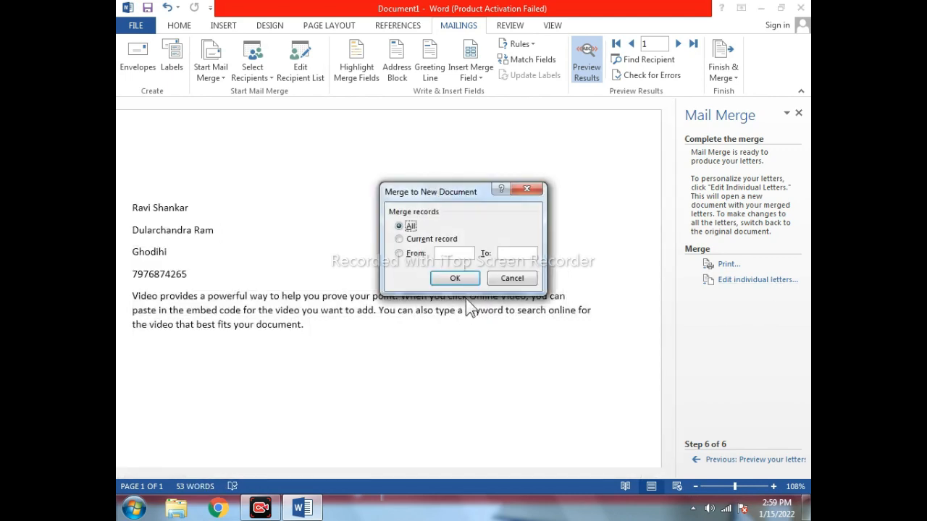
click(455, 278)
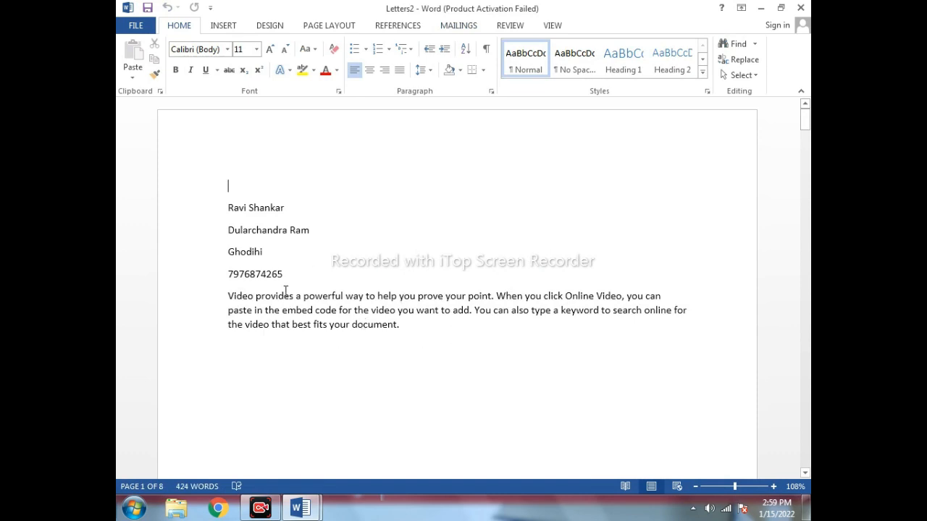
drag(229, 210, 304, 283)
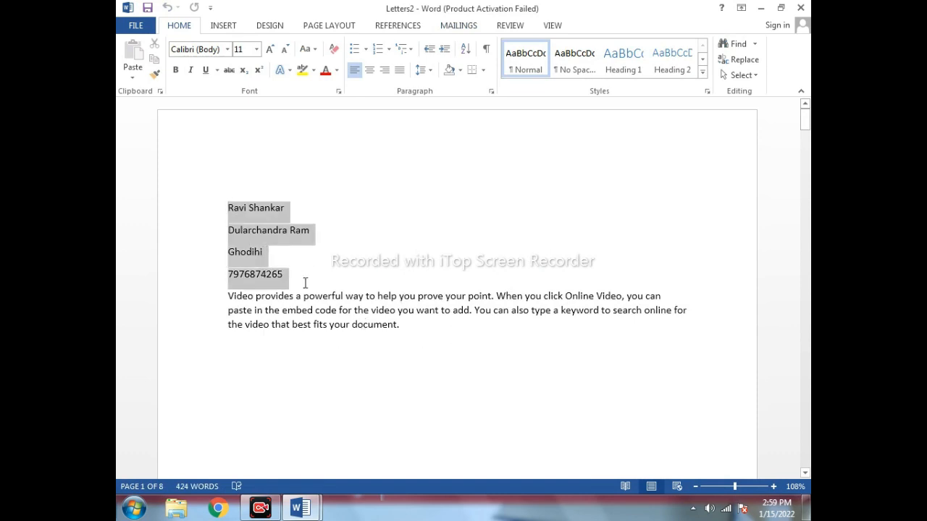
scroll(314, 352, down, 15)
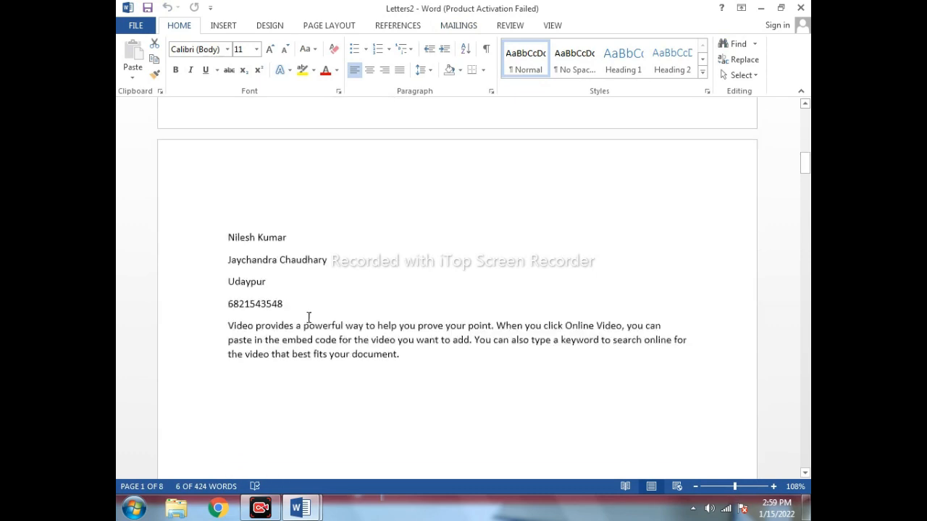
drag(228, 233, 273, 283)
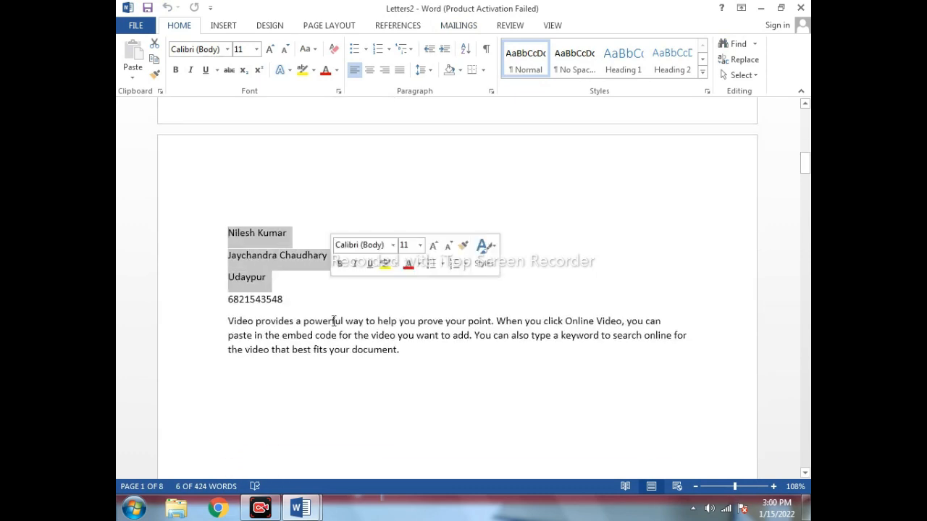
scroll(344, 366, down, 15)
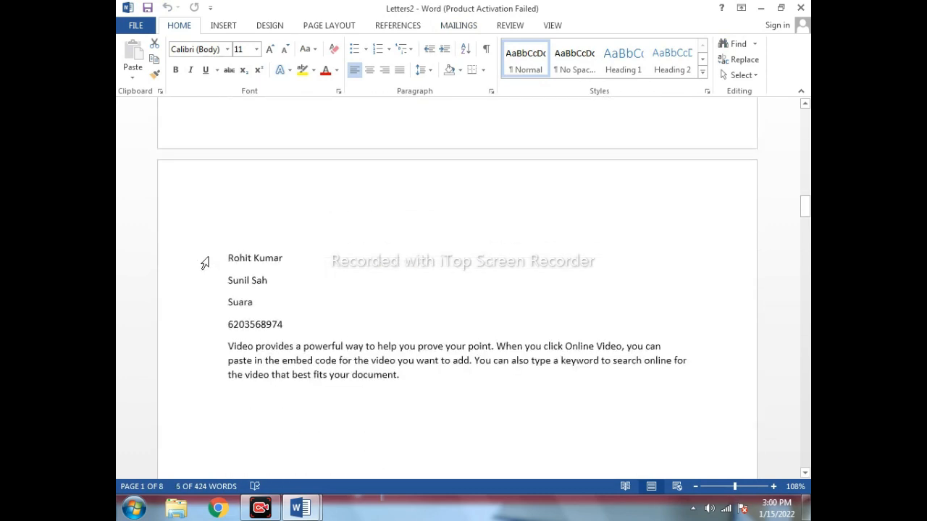
drag(230, 255, 315, 316)
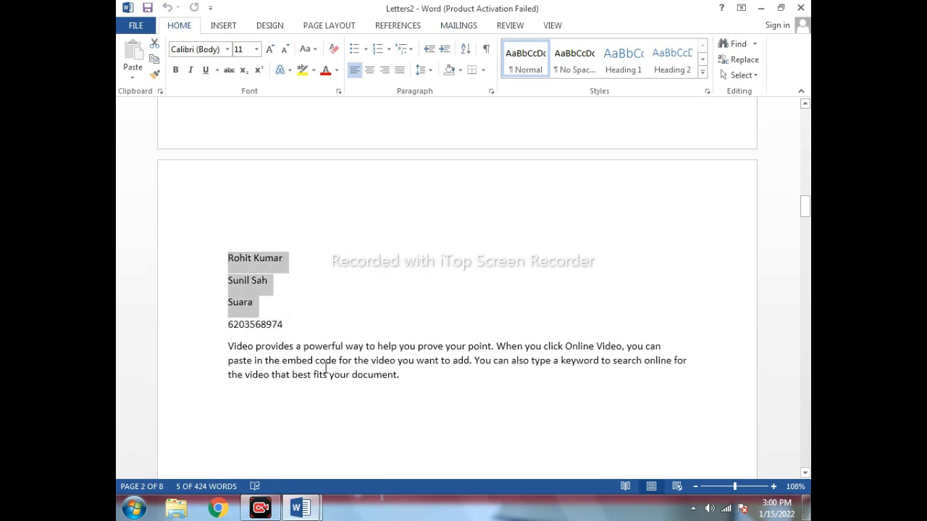
scroll(326, 367, down, 20)
scroll(326, 368, down, 12)
scroll(327, 367, down, 15)
scroll(330, 365, down, 15)
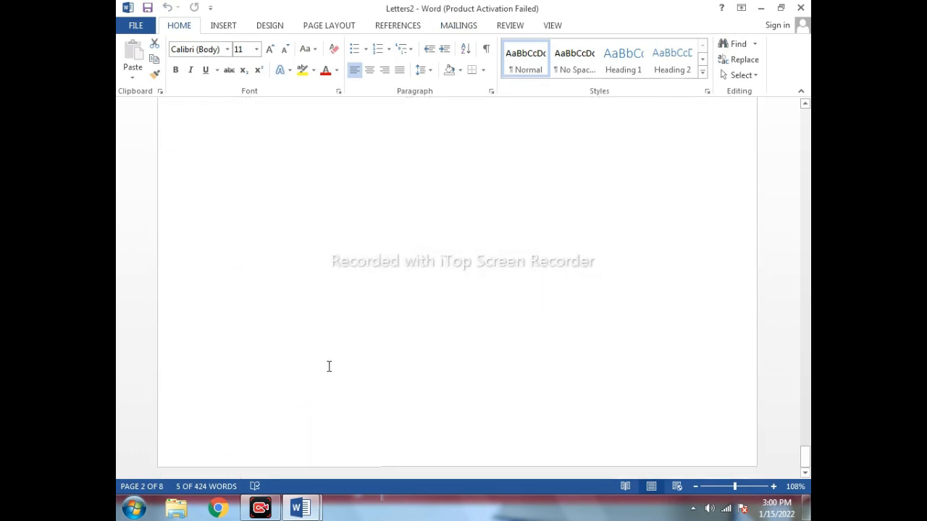
scroll(327, 367, up, 15)
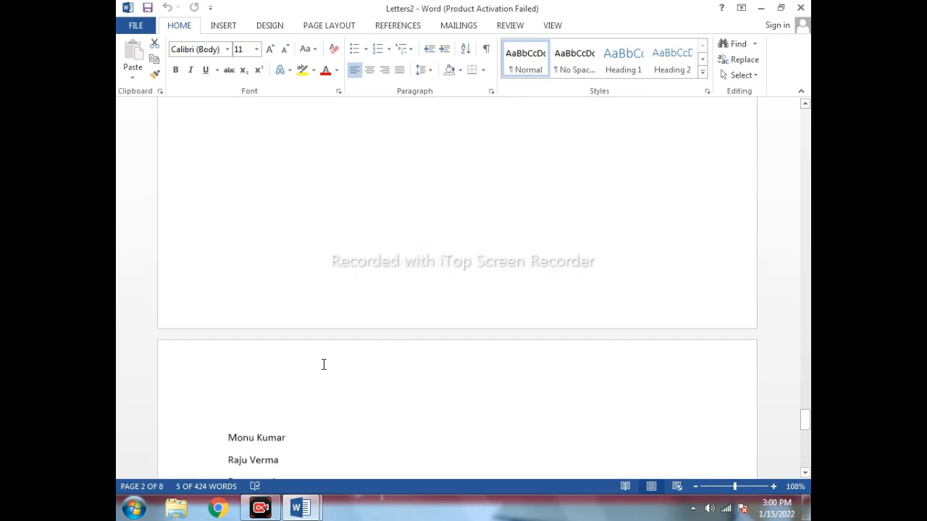
scroll(325, 366, up, 15)
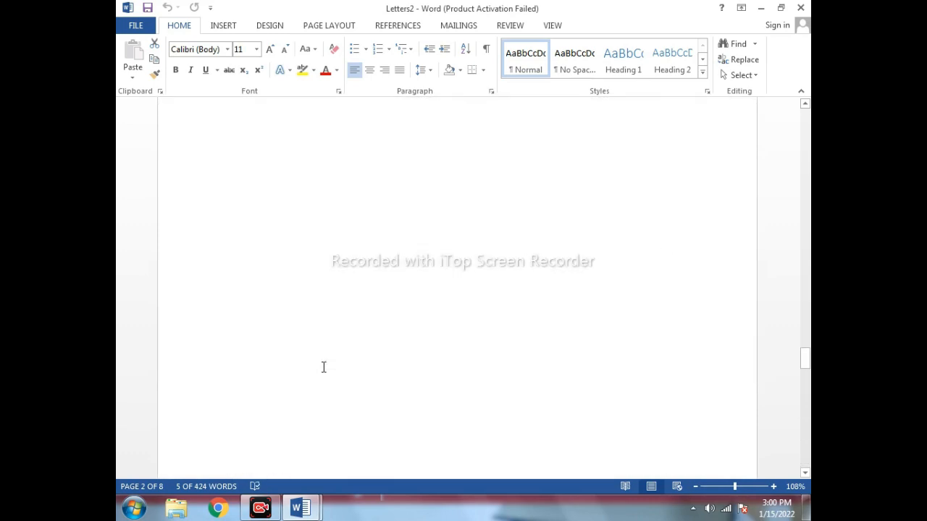
scroll(324, 367, up, 15)
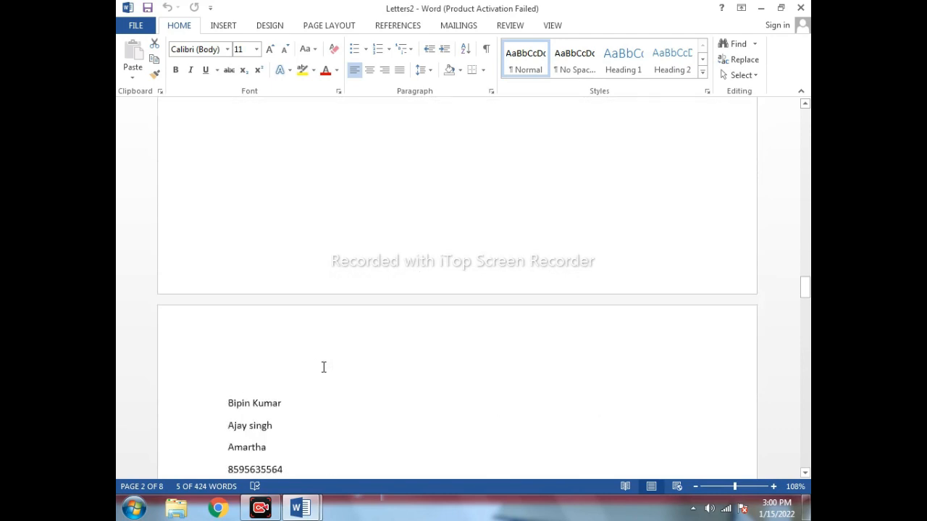
scroll(324, 367, up, 15)
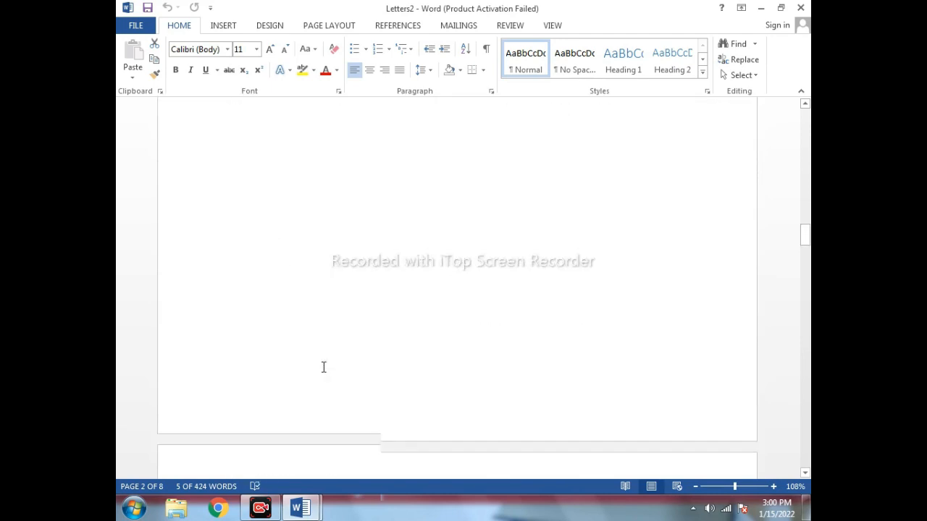
scroll(324, 367, up, 15)
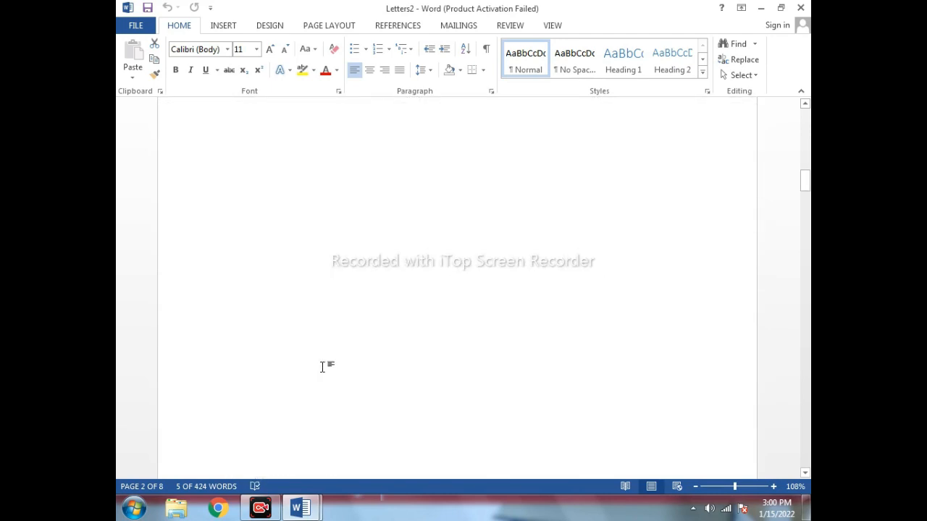
scroll(324, 367, up, 15)
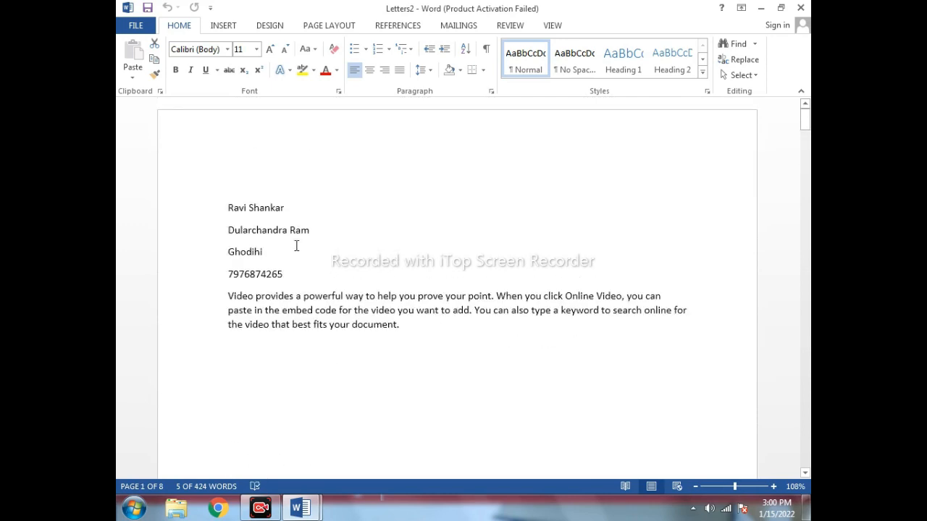
drag(227, 207, 473, 344)
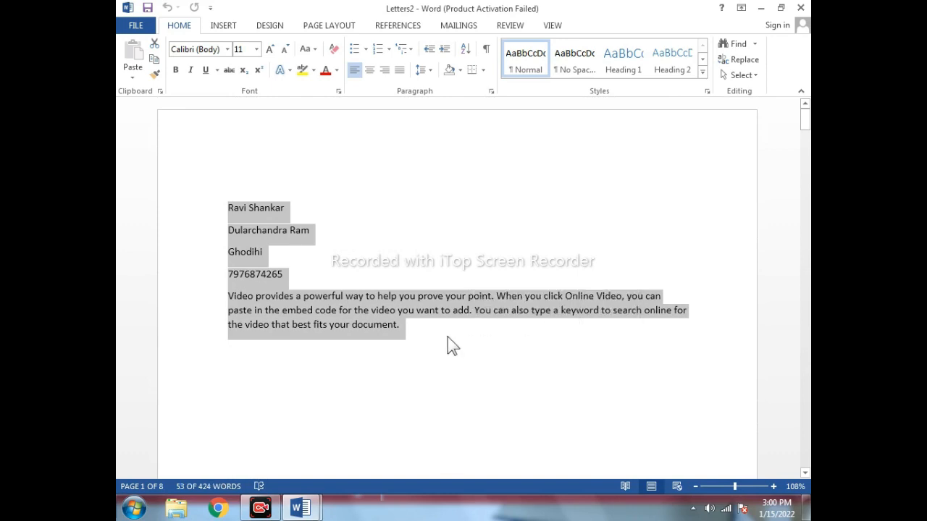
click(447, 339)
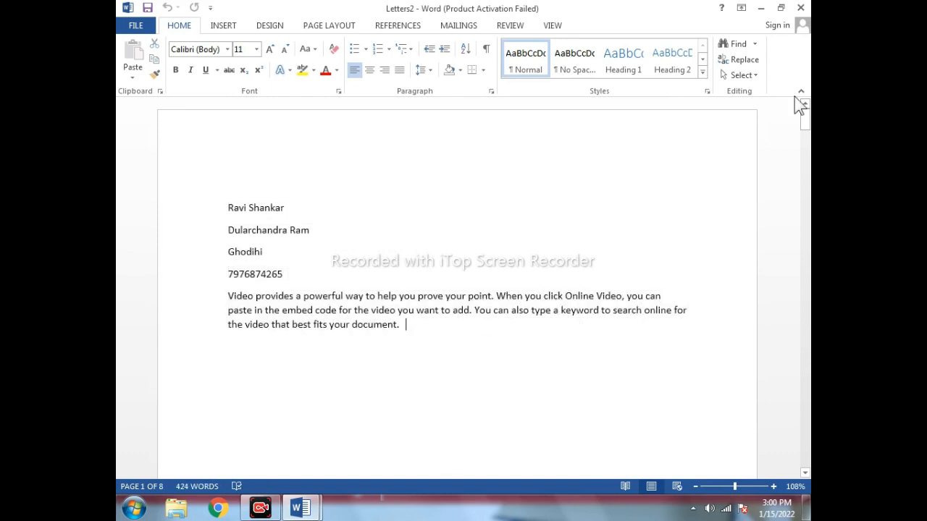
click(801, 8)
Discard Letters2 without saving, then select the four merged field lines in Document1.
click(407, 279)
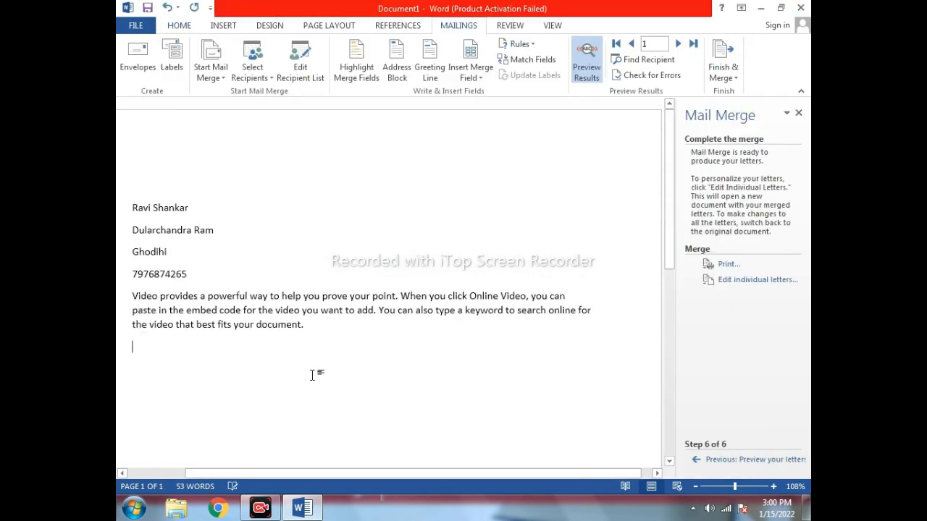
drag(131, 207, 222, 282)
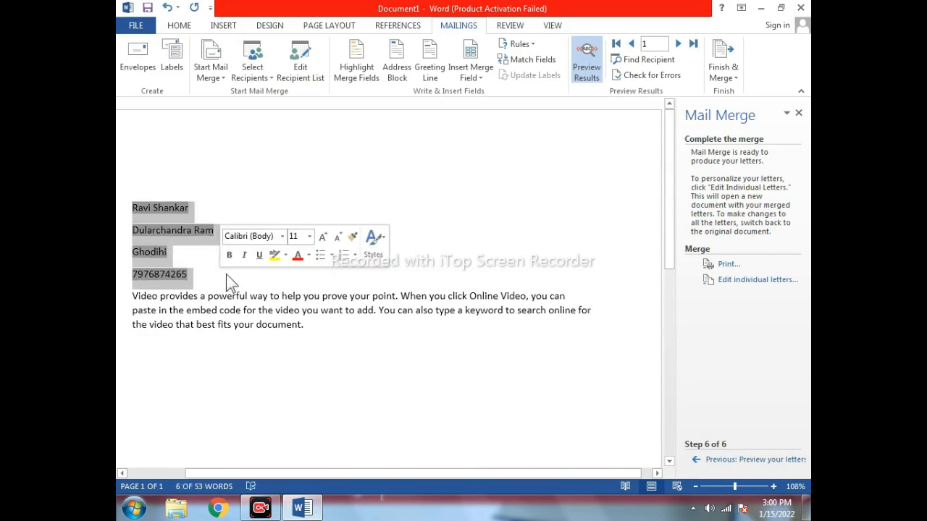